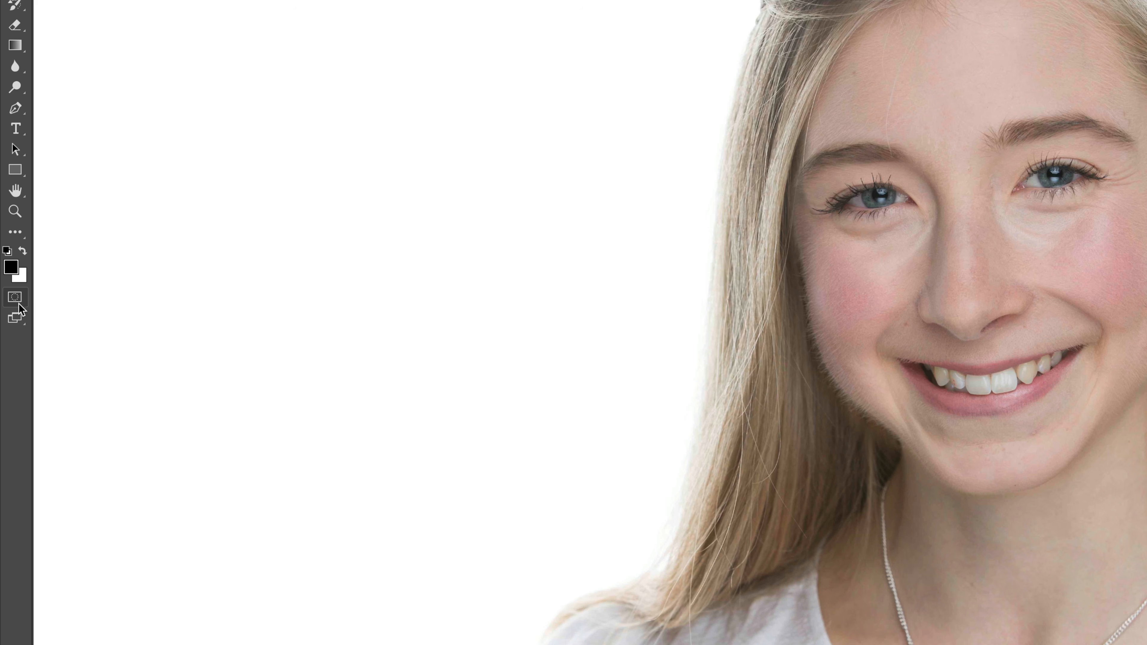
Set the Quick Mask options so that the color indicates the selected areas
{"action": "double_click", "coordinate": [15, 298]}
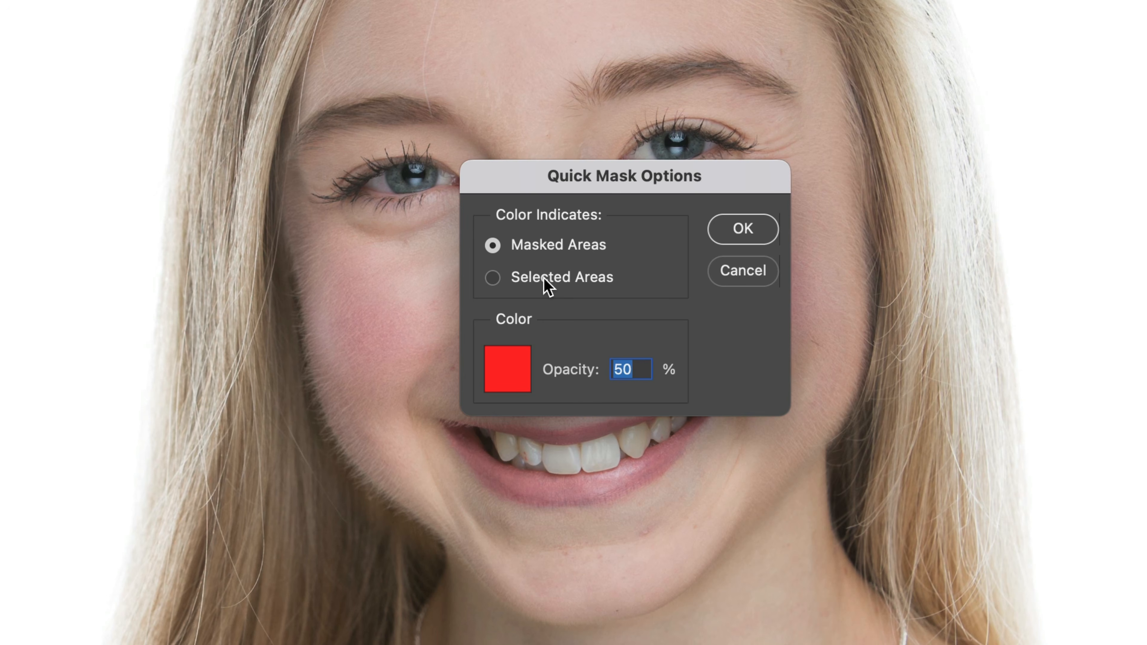
{"action": "left_click", "coordinate": [493, 278]}
{"action": "left_click", "coordinate": [739, 235]}
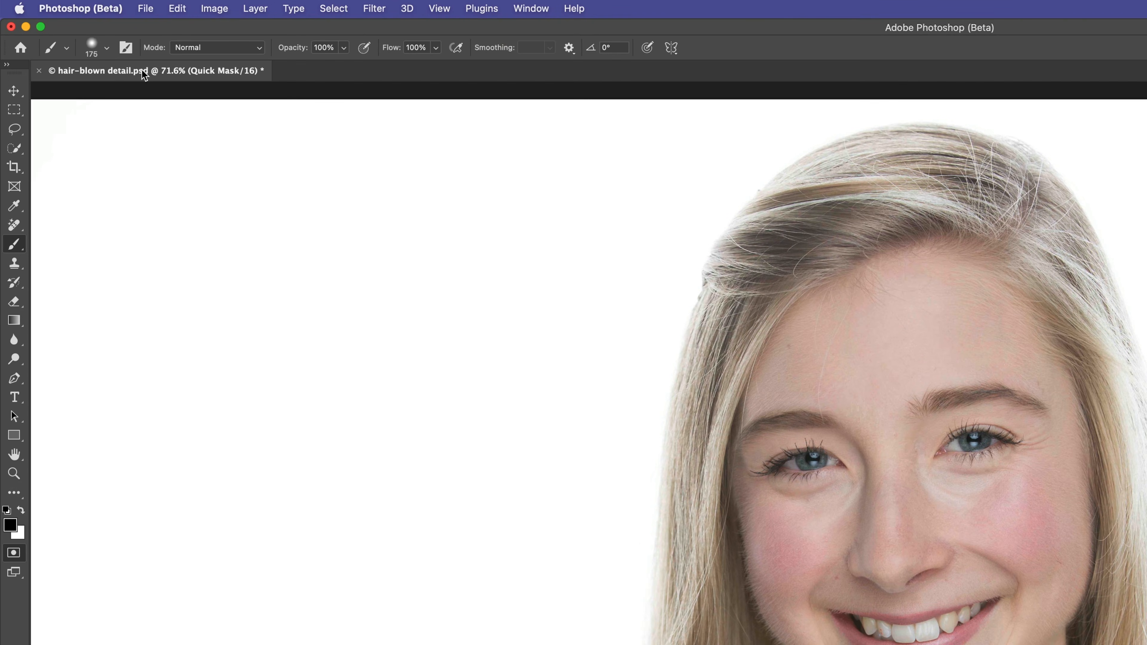
Paint a Quick Mask with a larger soft brush over the blown-out hair beside the woman's face and convert it into a selection
{"action": "left_click", "coordinate": [106, 47]}
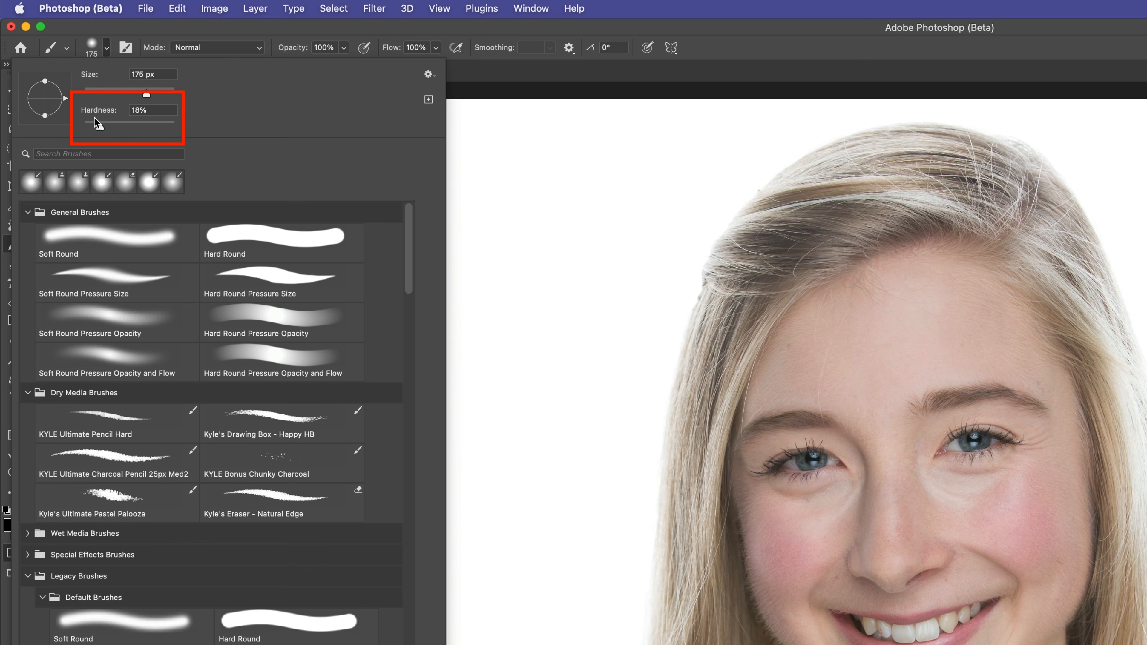
{"action": "left_click", "coordinate": [709, 45]}
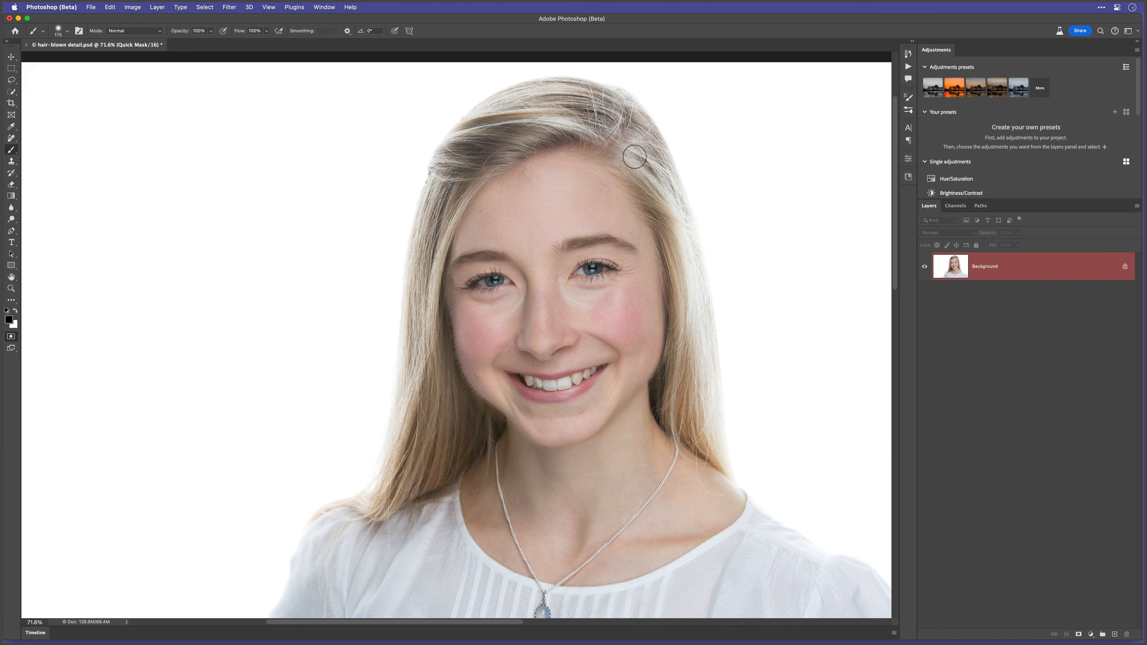
{"action": "key", "text": "]"}
{"action": "left_click_drag", "start_coordinate": [1042, 247], "coordinate": [1049, 254]}
{"action": "mouse_move", "coordinate": [636, 155]}
{"action": "left_mouse_down"}
{"action": "mouse_move", "coordinate": [690, 270]}
{"action": "mouse_move", "coordinate": [723, 455]}
{"action": "mouse_move", "coordinate": [650, 160]}
{"action": "left_mouse_up"}
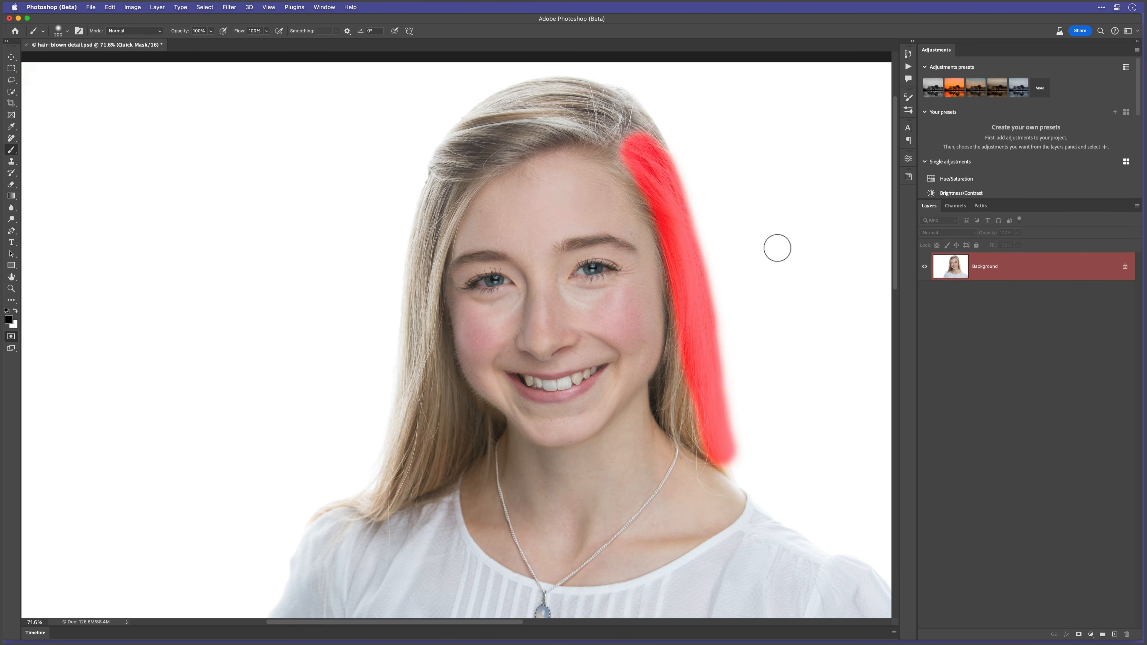
{"action": "key", "text": "q"}
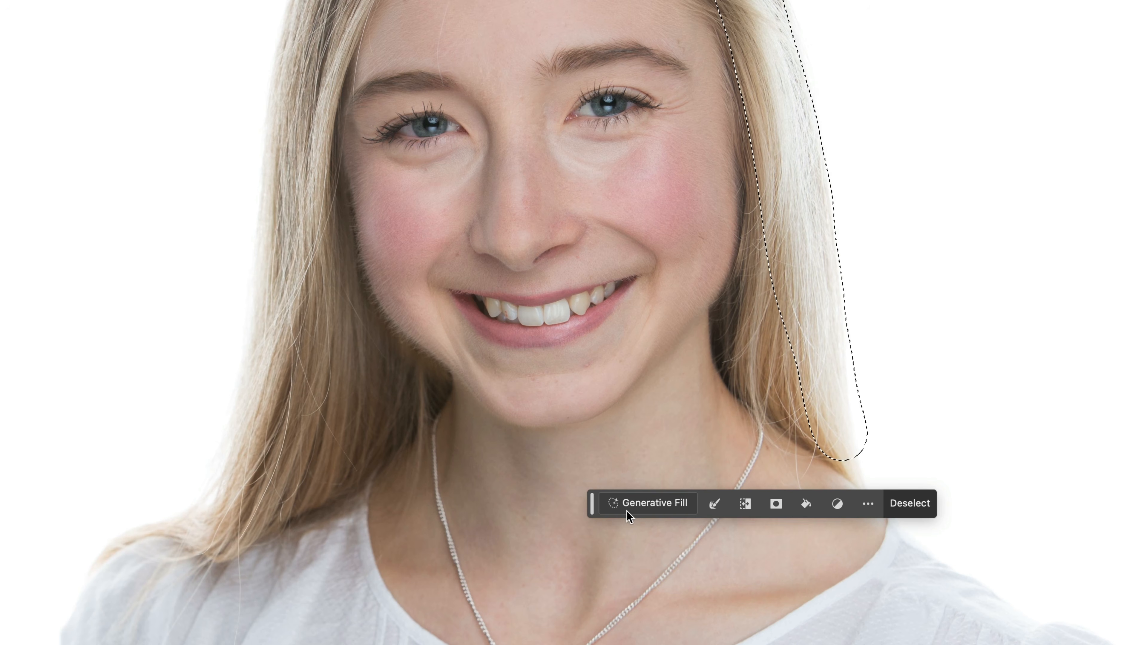
Run Generative Fill without a prompt on the selected hair and choose the second variation
{"action": "left_click", "coordinate": [652, 504]}
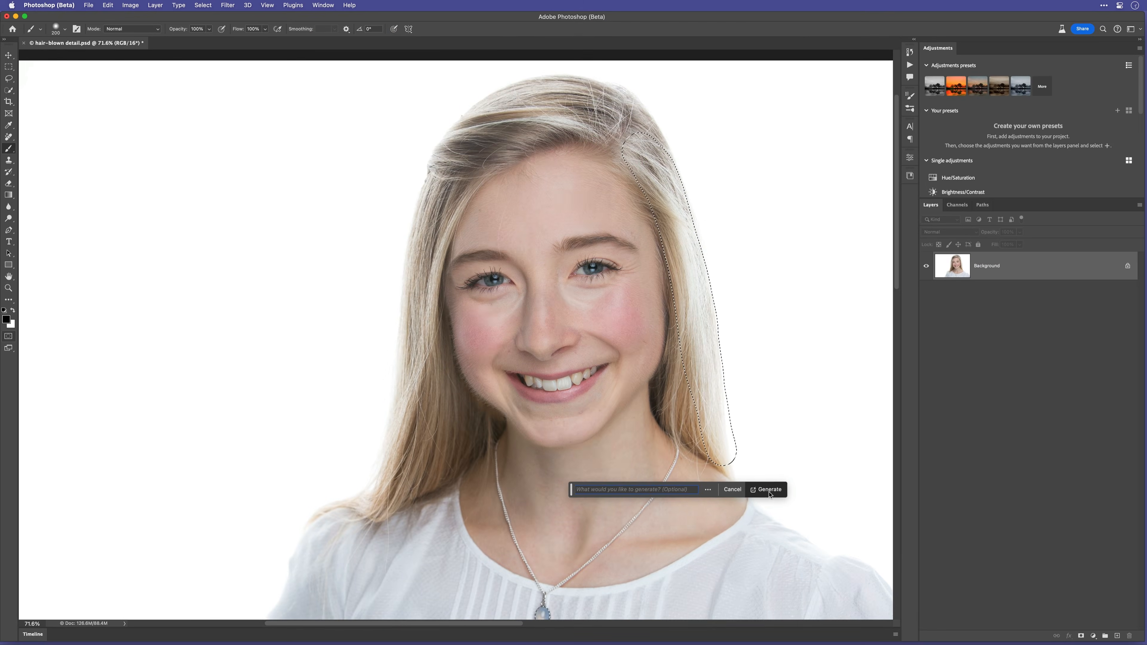
{"action": "left_click", "coordinate": [922, 504]}
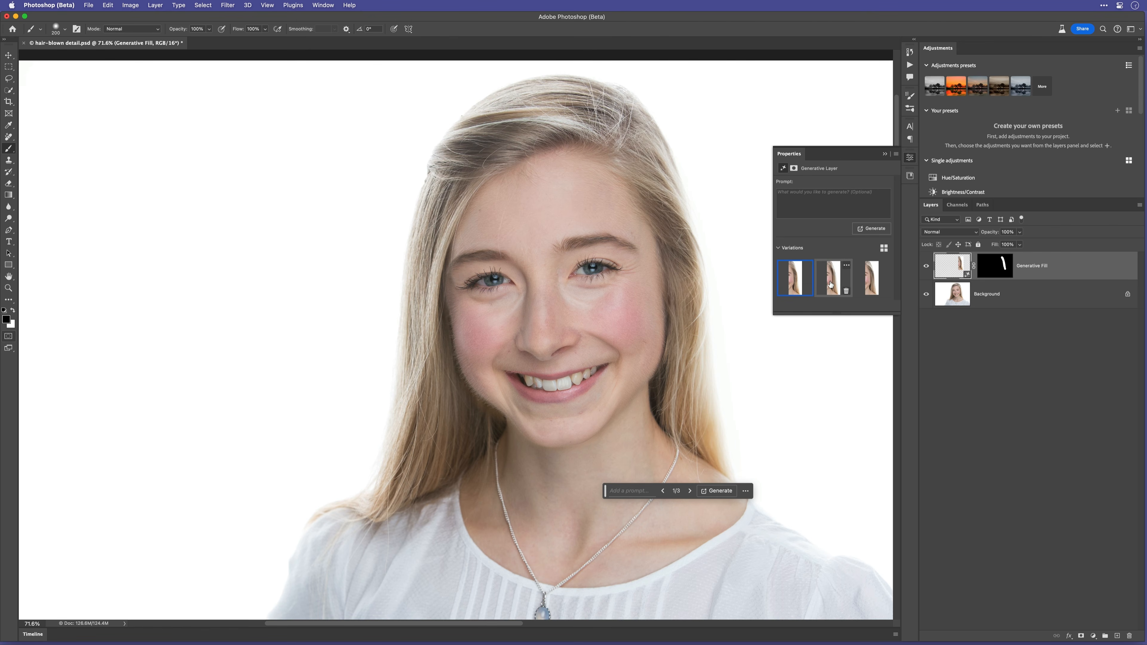
{"action": "left_click", "coordinate": [871, 280]}
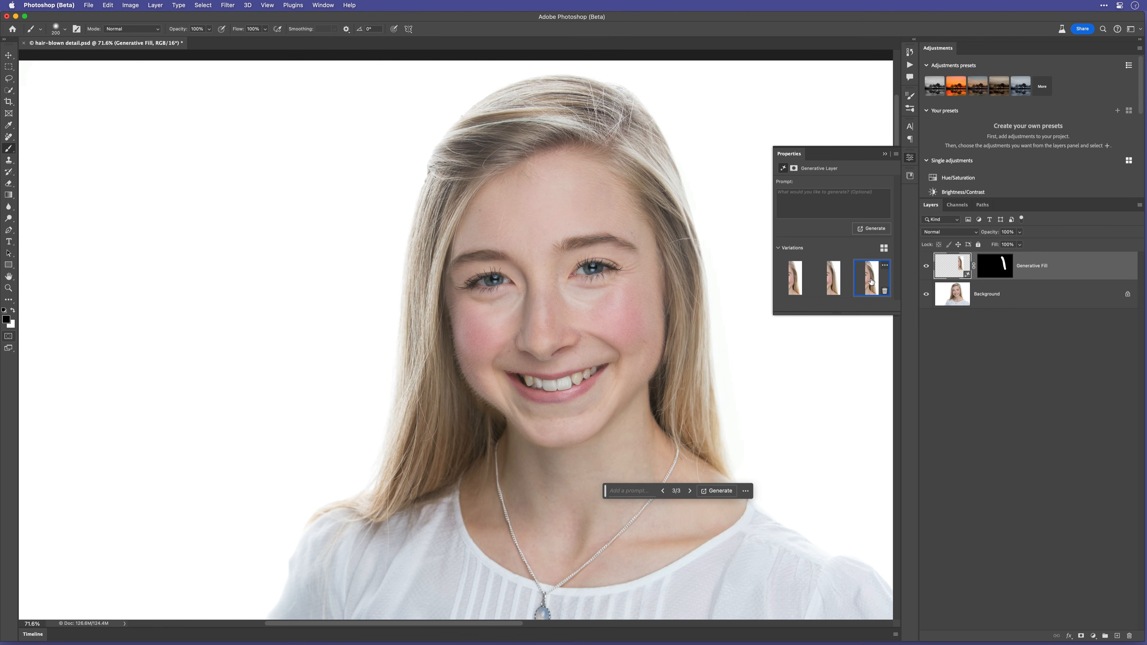
{"action": "left_click", "coordinate": [832, 278]}
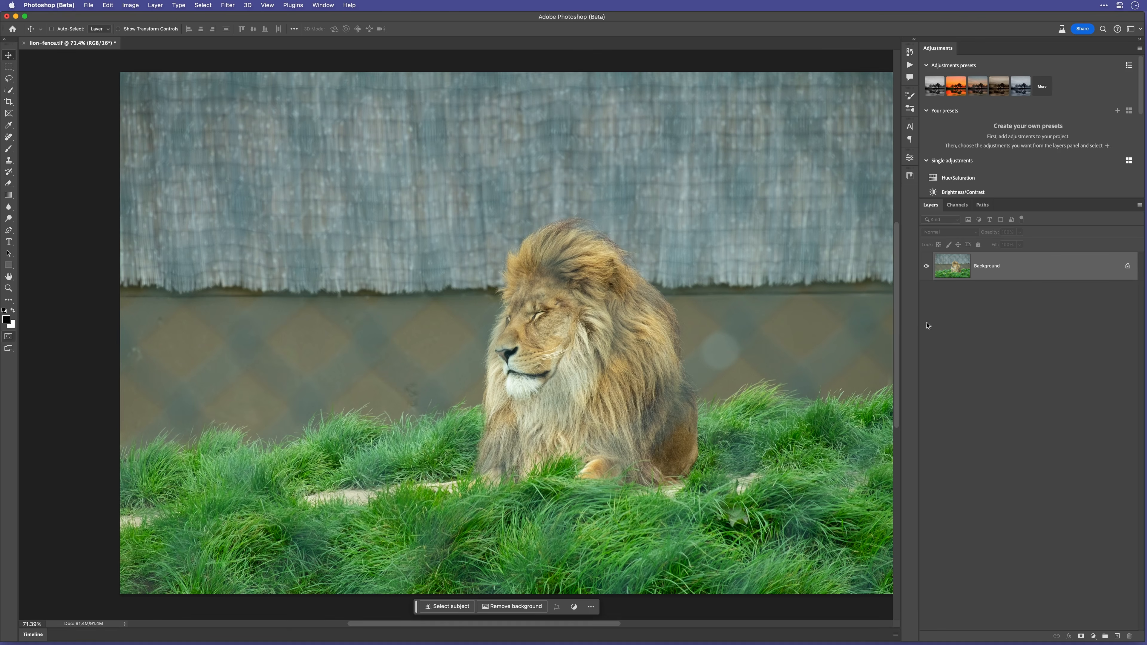
Add a new layer to the lion image and paint over the unwanted fence marks with the Remove tool
{"action": "left_click_drag", "start_coordinate": [505, 343], "coordinate": [601, 301]}
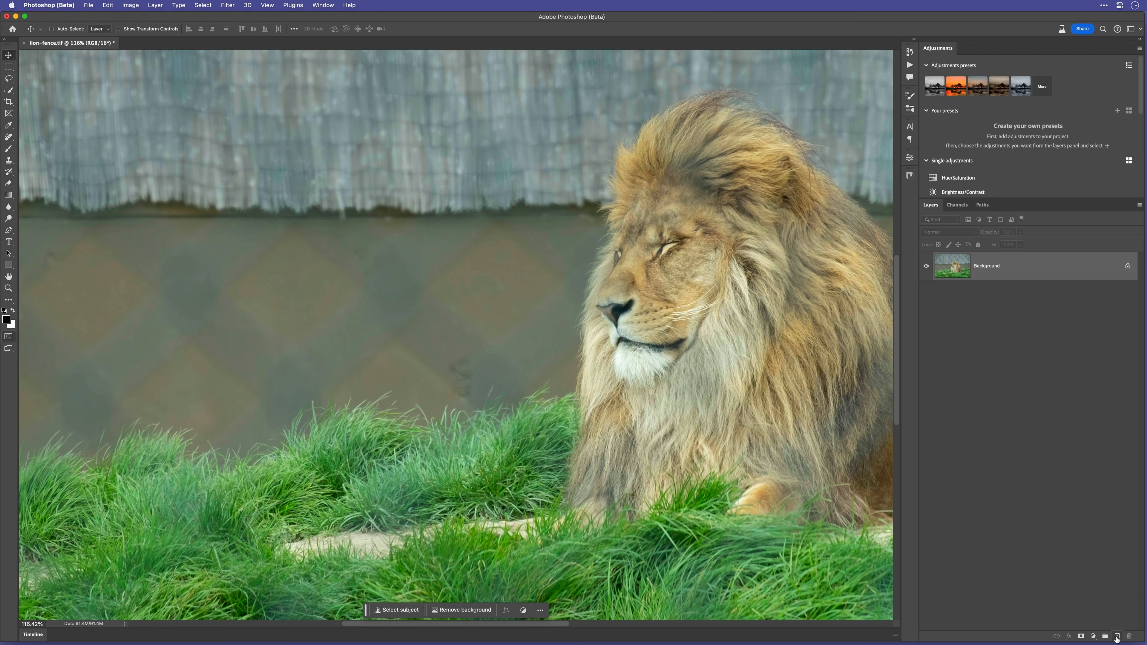
{"action": "left_click", "coordinate": [1117, 637]}
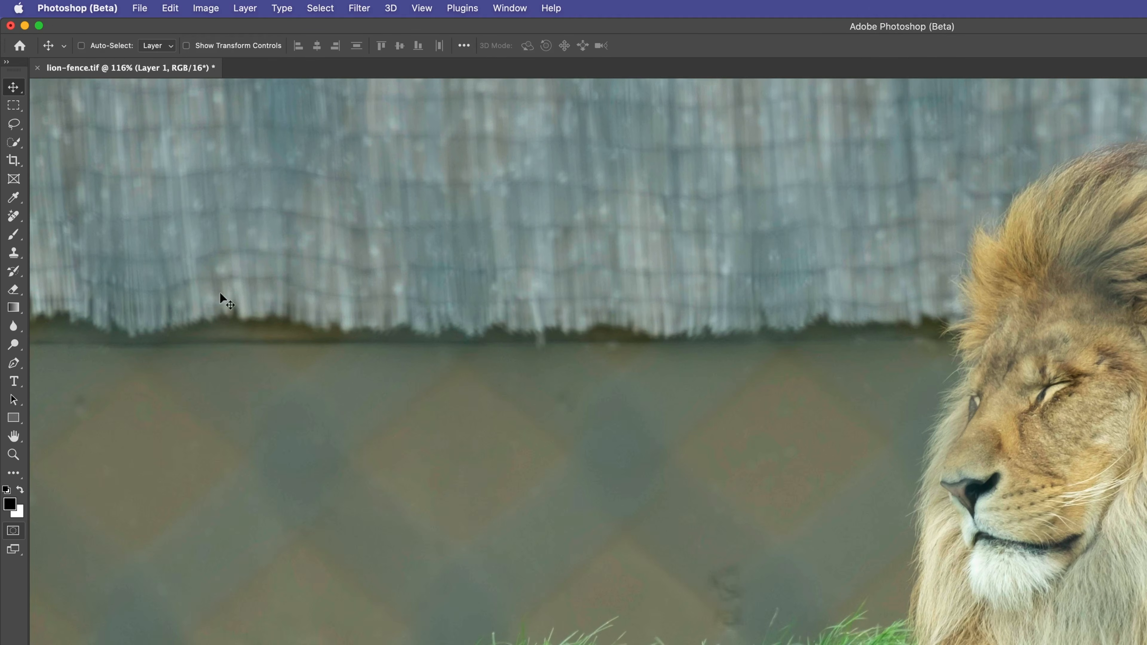
{"action": "left_click", "coordinate": [13, 216]}
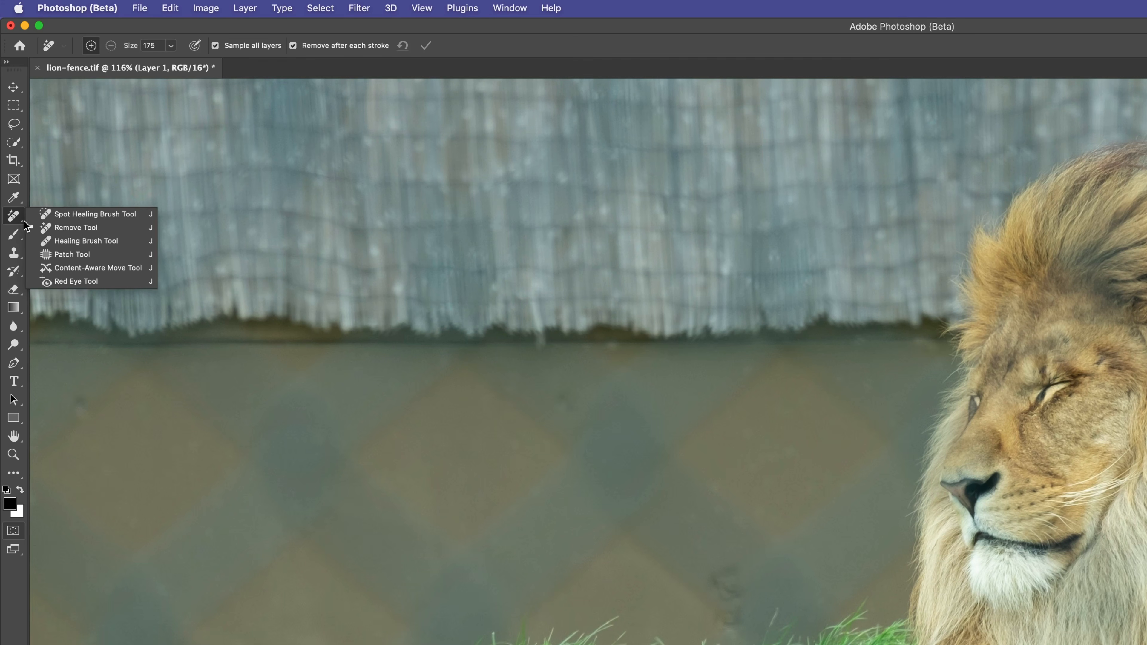
{"action": "left_click", "coordinate": [115, 227]}
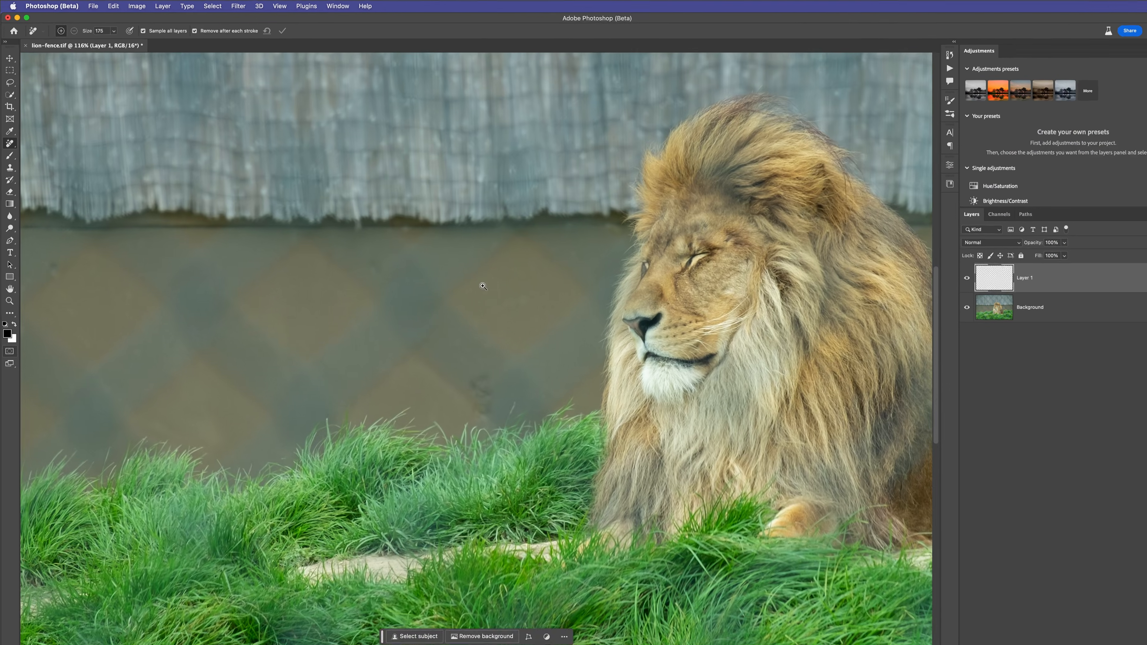
{"action": "mouse_move", "coordinate": [483, 286]}
{"action": "left_mouse_down"}
{"action": "mouse_move", "coordinate": [442, 306]}
{"action": "mouse_move", "coordinate": [447, 298]}
{"action": "mouse_move", "coordinate": [469, 333]}
{"action": "mouse_move", "coordinate": [425, 332]}
{"action": "mouse_move", "coordinate": [445, 366]}
{"action": "left_mouse_up"}
{"action": "mouse_move", "coordinate": [437, 302]}
{"action": "left_mouse_down"}
{"action": "mouse_move", "coordinate": [414, 308]}
{"action": "mouse_move", "coordinate": [361, 251]}
{"action": "mouse_move", "coordinate": [461, 247]}
{"action": "mouse_move", "coordinate": [426, 296]}
{"action": "mouse_move", "coordinate": [434, 320]}
{"action": "mouse_move", "coordinate": [406, 293]}
{"action": "mouse_move", "coordinate": [351, 328]}
{"action": "mouse_move", "coordinate": [366, 348]}
{"action": "mouse_move", "coordinate": [418, 304]}
{"action": "mouse_move", "coordinate": [390, 335]}
{"action": "left_mouse_up"}
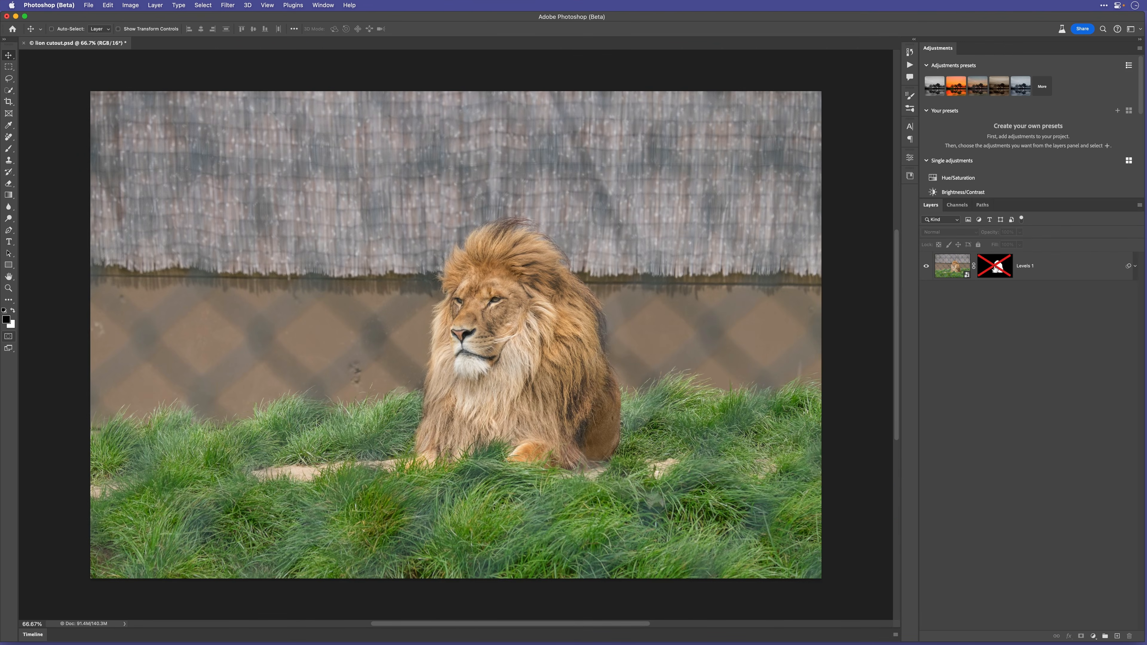
Toggle the lion's layer mask on and off to compare the cutout with the original photo
{"action": "left_click", "coordinate": [996, 268], "text": "shift"}
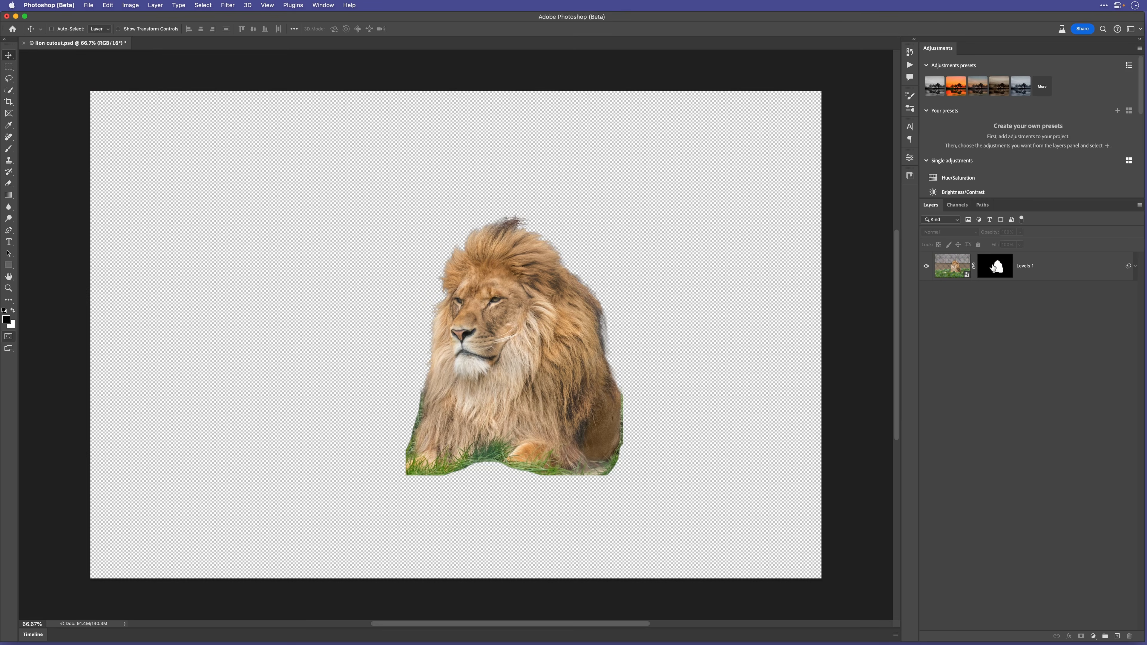
{"action": "left_click", "coordinate": [993, 267], "text": "shift"}
{"action": "left_click", "coordinate": [993, 268], "text": "shift"}
{"action": "left_click", "coordinate": [993, 267], "text": "shift"}
Switch to Lightroom Classic to view the finished lion images, then return to Photoshop
{"action": "key", "text": "super+Tab"}
{"action": "key", "text": "super+Tab"}
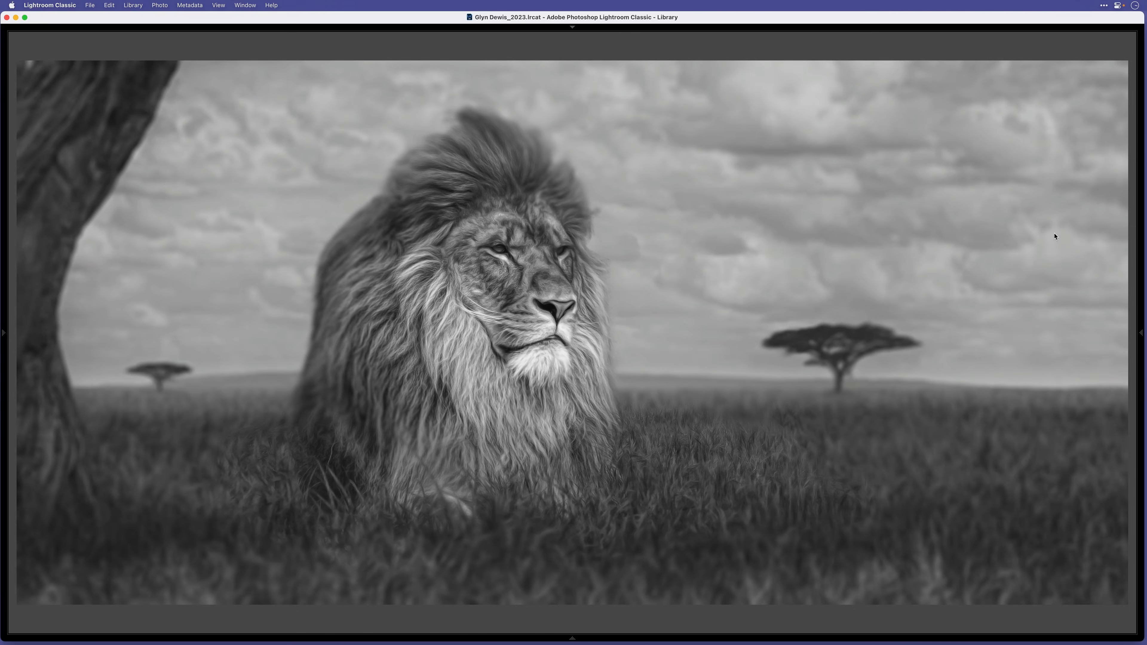
{"action": "key", "text": "Right"}
{"action": "key", "text": "super+Tab"}
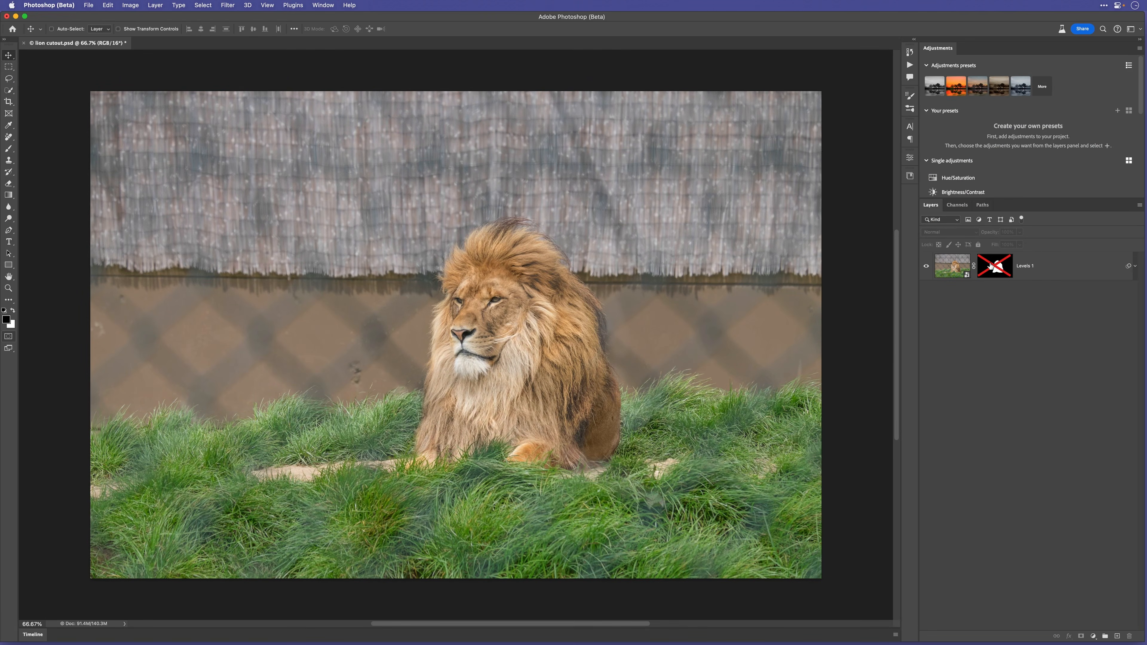
Enable the layer mask on the lion layer to isolate the lion from its background
{"action": "left_click", "coordinate": [990, 265], "text": "shift"}
{"action": "left_click_drag", "start_coordinate": [519, 268], "coordinate": [614, 379]}
{"action": "mouse_move", "coordinate": [537, 326]}
{"action": "left_mouse_down"}
{"action": "mouse_move", "coordinate": [584, 385]}
{"action": "mouse_move", "coordinate": [515, 328]}
{"action": "left_mouse_up"}
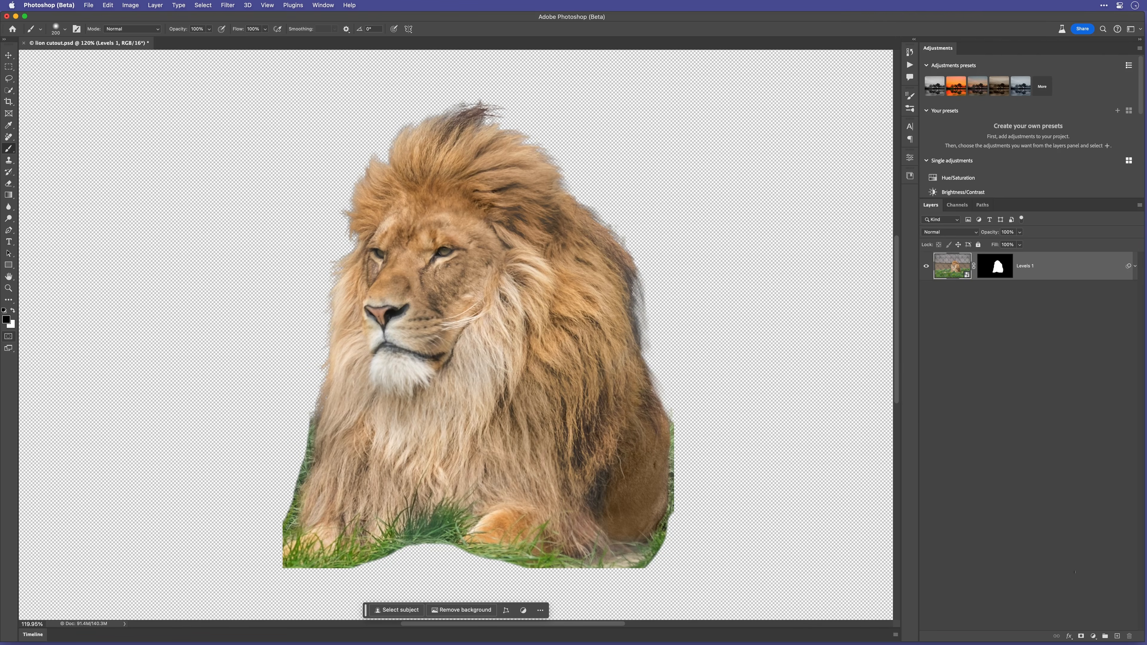
Add a new layer beneath the lion and fill it with 50% gray at 100% opacity
{"action": "left_click", "coordinate": [1118, 637], "text": "super"}
{"action": "key", "text": "shift+BackSpace"}
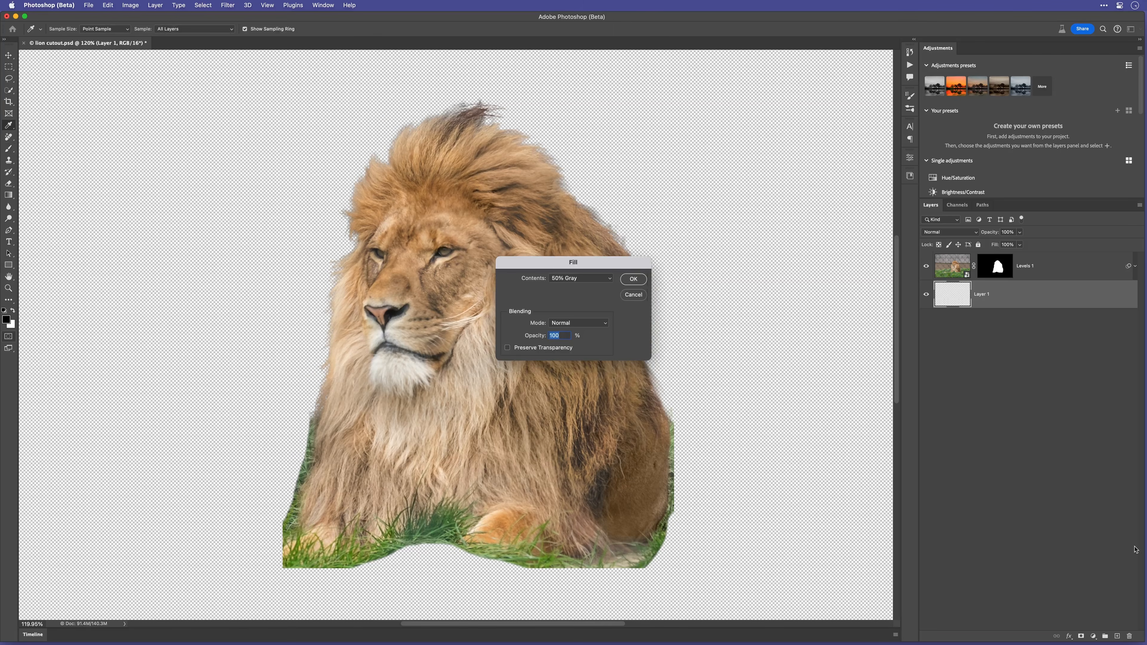
{"action": "left_click", "coordinate": [634, 279]}
On the lion layer, paint a Quick Mask from the mane's top tuft down its rear edge and convert it into a selection
{"action": "key", "text": "b"}
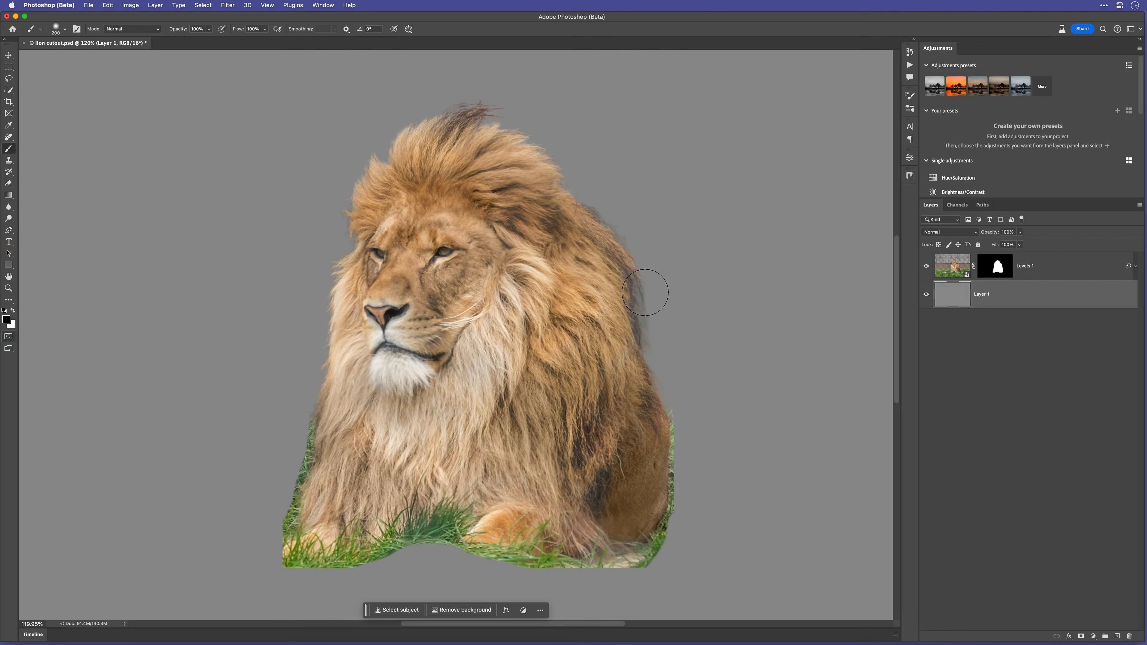
{"action": "left_click", "coordinate": [953, 270]}
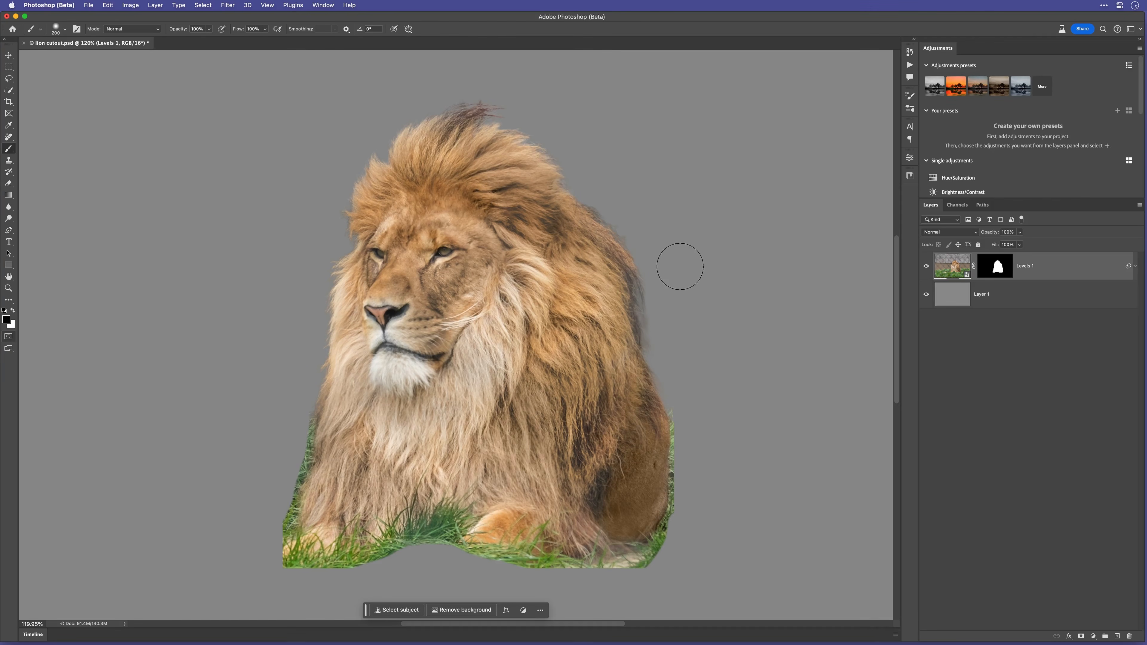
{"action": "key", "text": "q"}
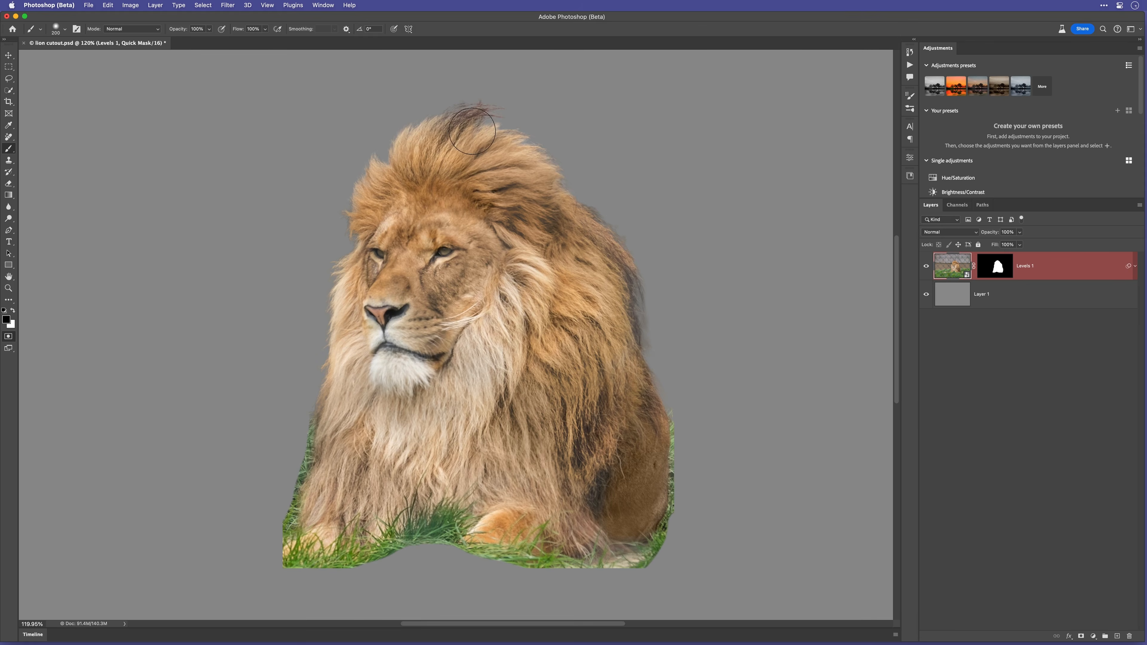
{"action": "mouse_move", "coordinate": [478, 112]}
{"action": "left_mouse_down"}
{"action": "mouse_move", "coordinate": [549, 159]}
{"action": "mouse_move", "coordinate": [615, 246]}
{"action": "mouse_move", "coordinate": [633, 293]}
{"action": "mouse_move", "coordinate": [598, 220]}
{"action": "mouse_move", "coordinate": [523, 141]}
{"action": "mouse_move", "coordinate": [459, 117]}
{"action": "left_mouse_up"}
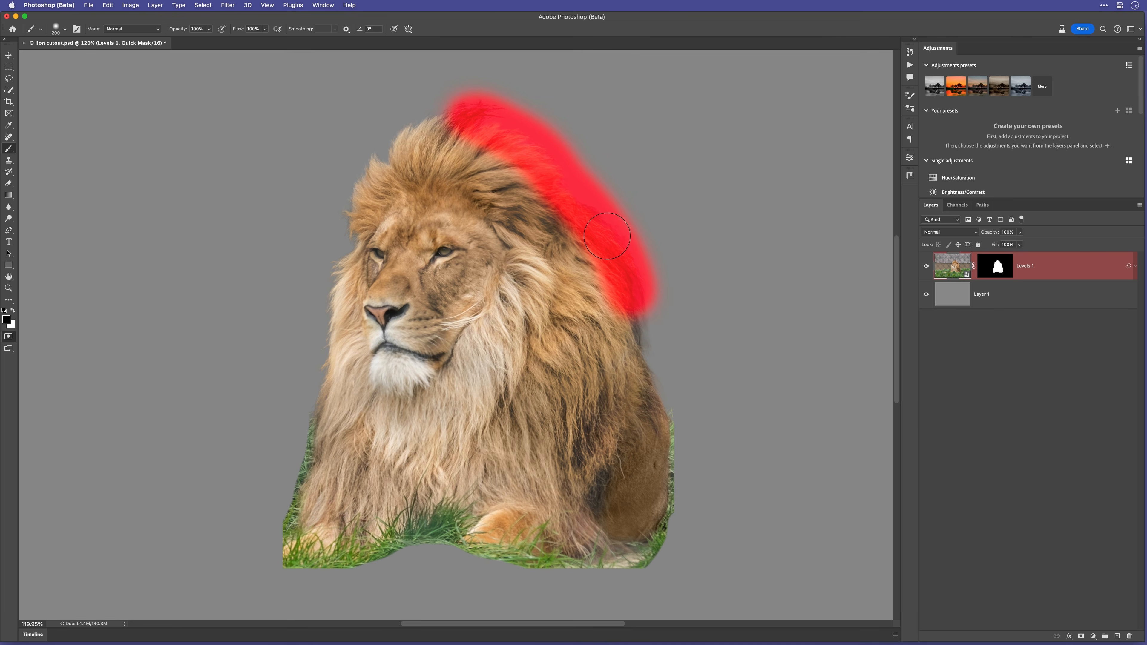
{"action": "key", "text": "q"}
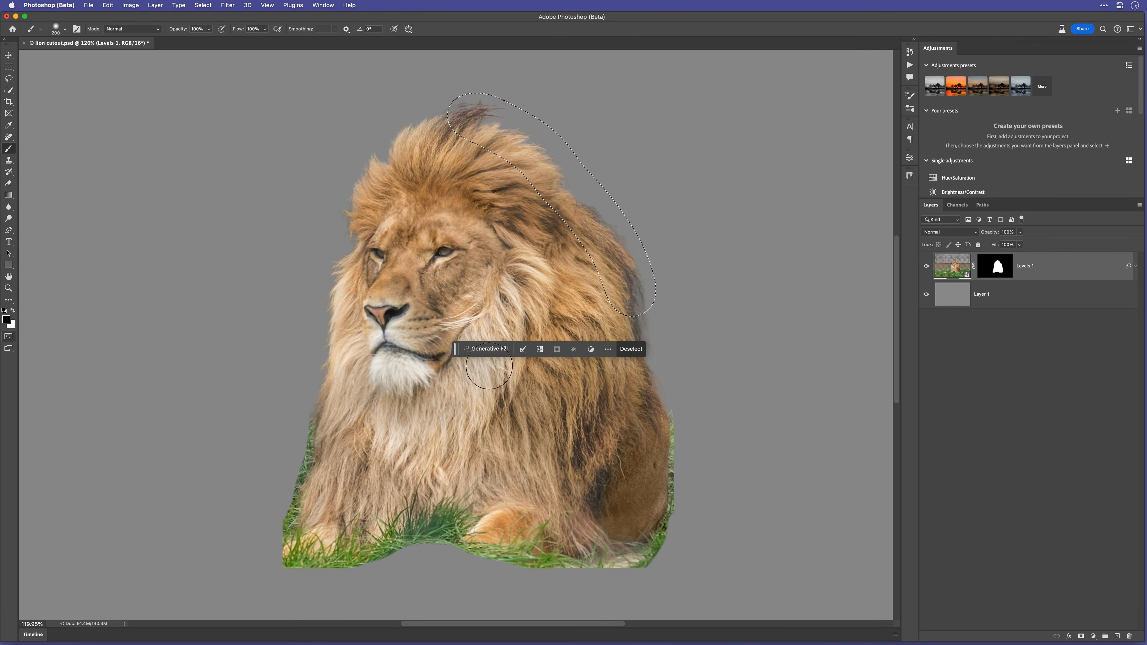
Run Generative Fill without a prompt on the selected mane edge, compare the variations and choose the first
{"action": "left_click", "coordinate": [486, 349]}
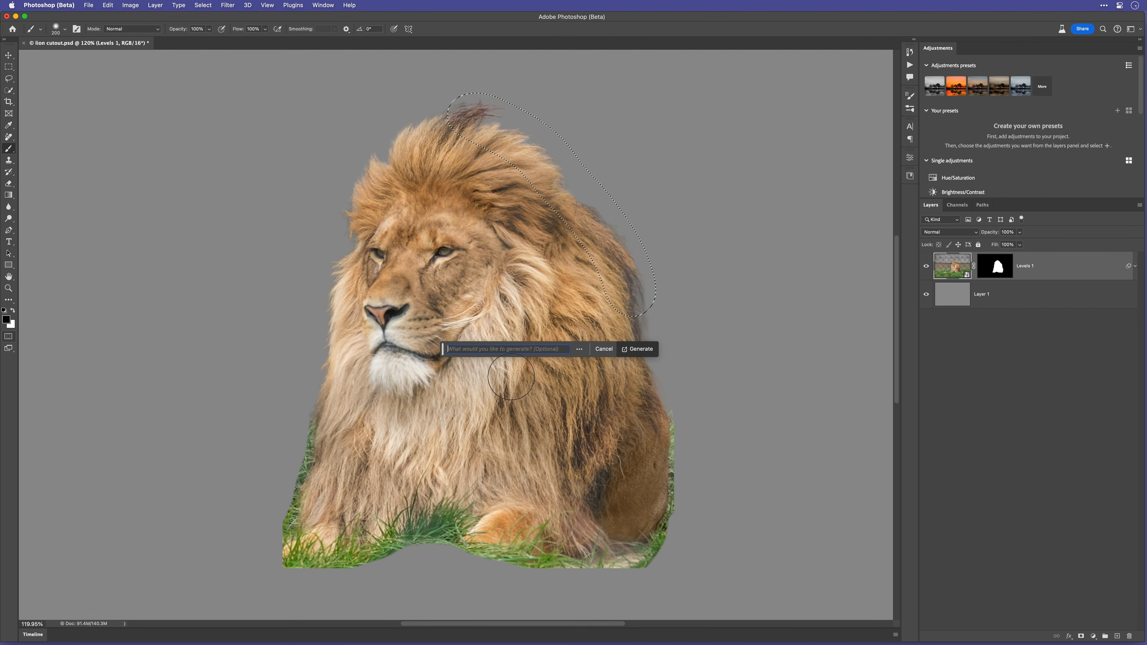
{"action": "left_click", "coordinate": [637, 349]}
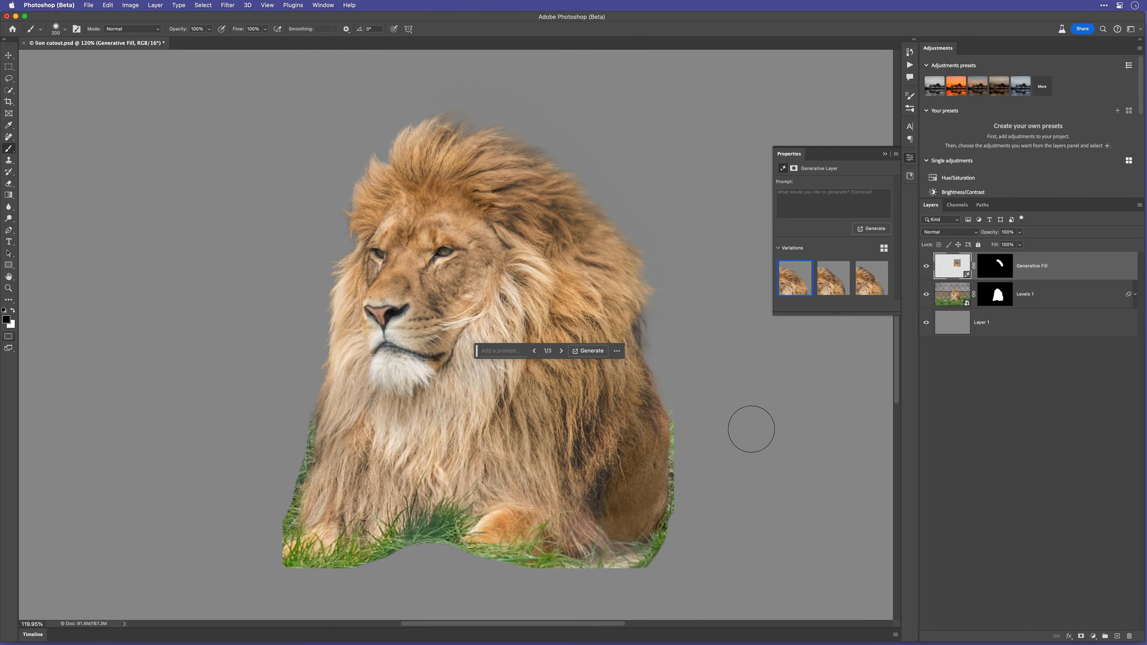
{"action": "left_click", "coordinate": [865, 278]}
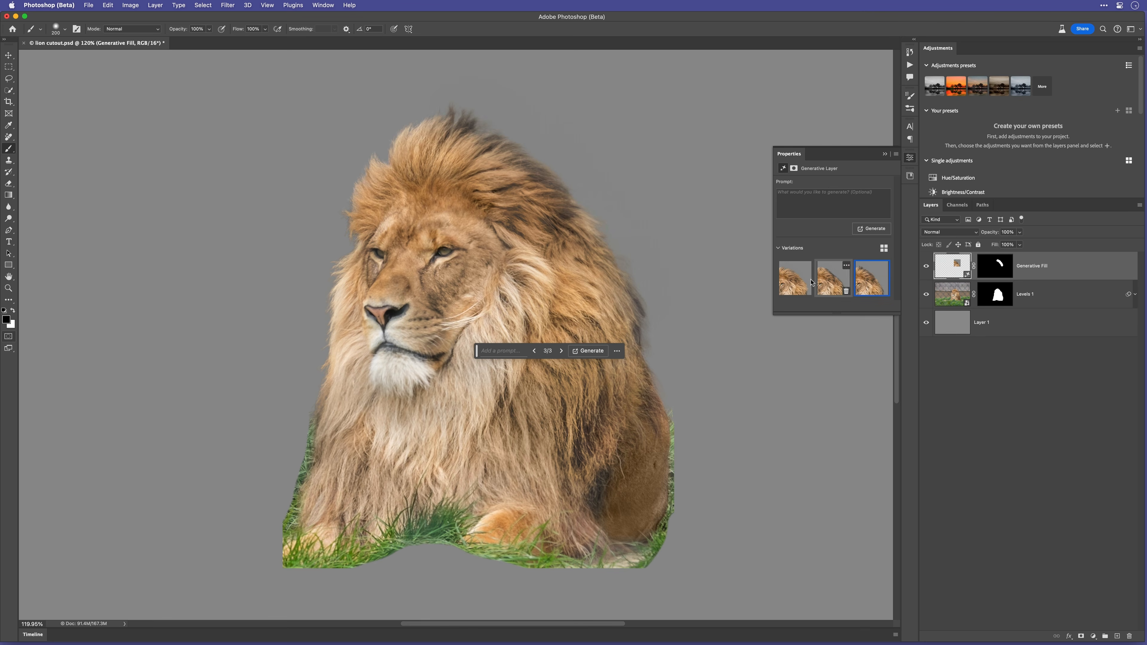
{"action": "left_click", "coordinate": [793, 281]}
{"action": "left_click_drag", "start_coordinate": [527, 180], "coordinate": [540, 308]}
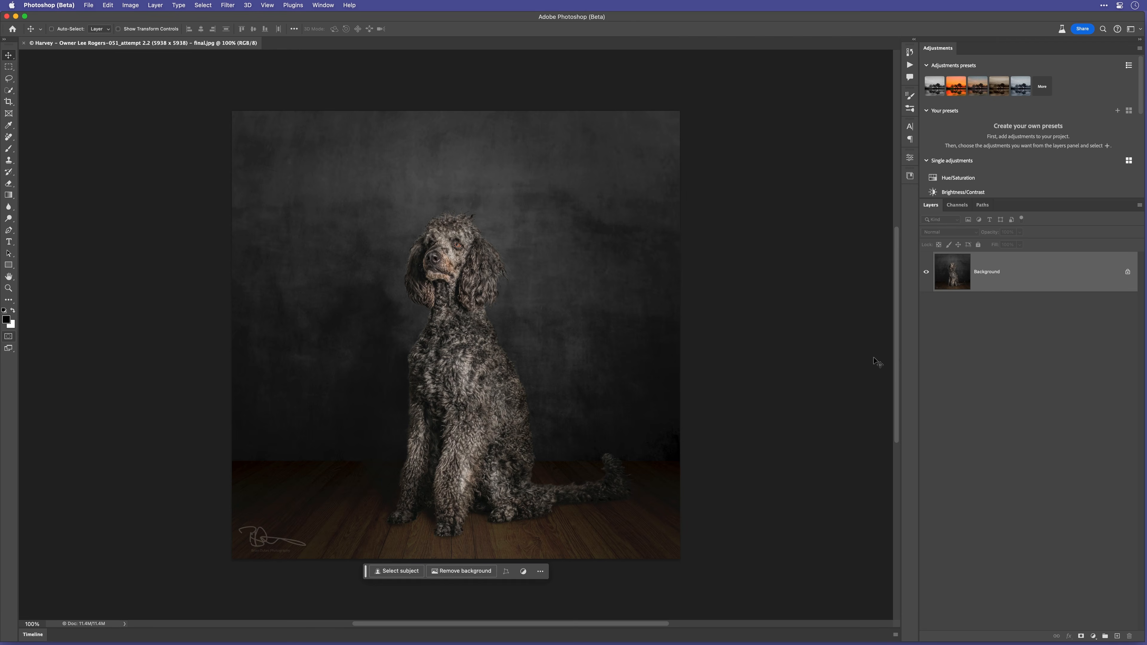
Compare the Generative Fill variations for the fur on top of the dog's head in the final image and choose the third
{"action": "key", "text": "super+space"}
{"action": "left_click_drag", "start_coordinate": [451, 232], "coordinate": [479, 323]}
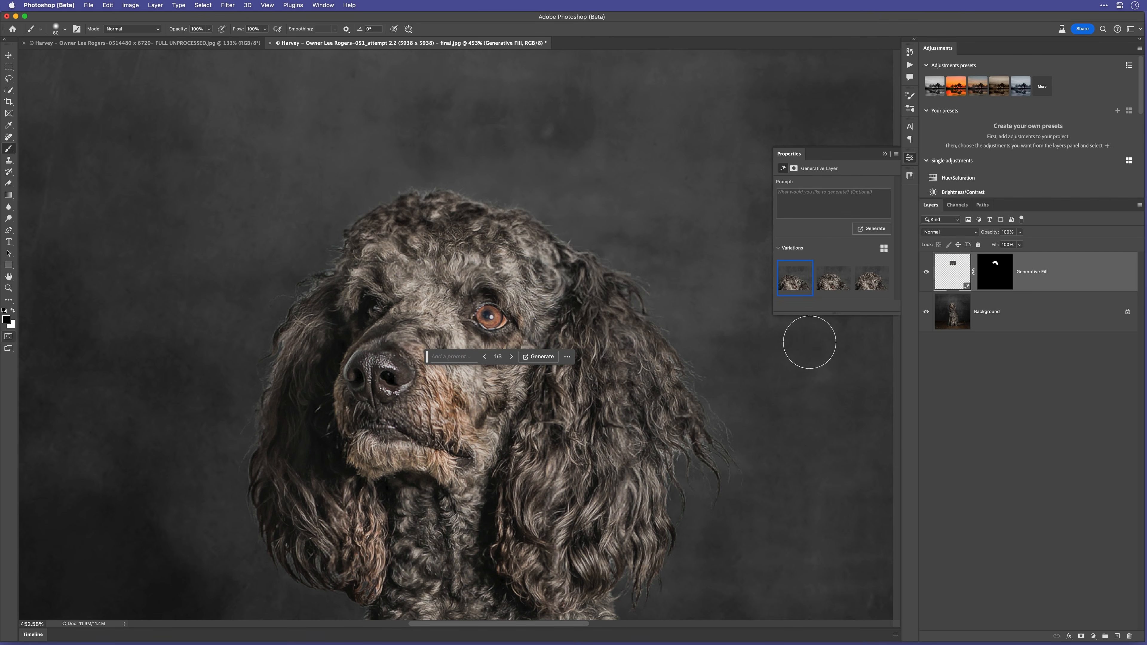
{"action": "left_click", "coordinate": [824, 288]}
{"action": "left_click", "coordinate": [869, 283]}
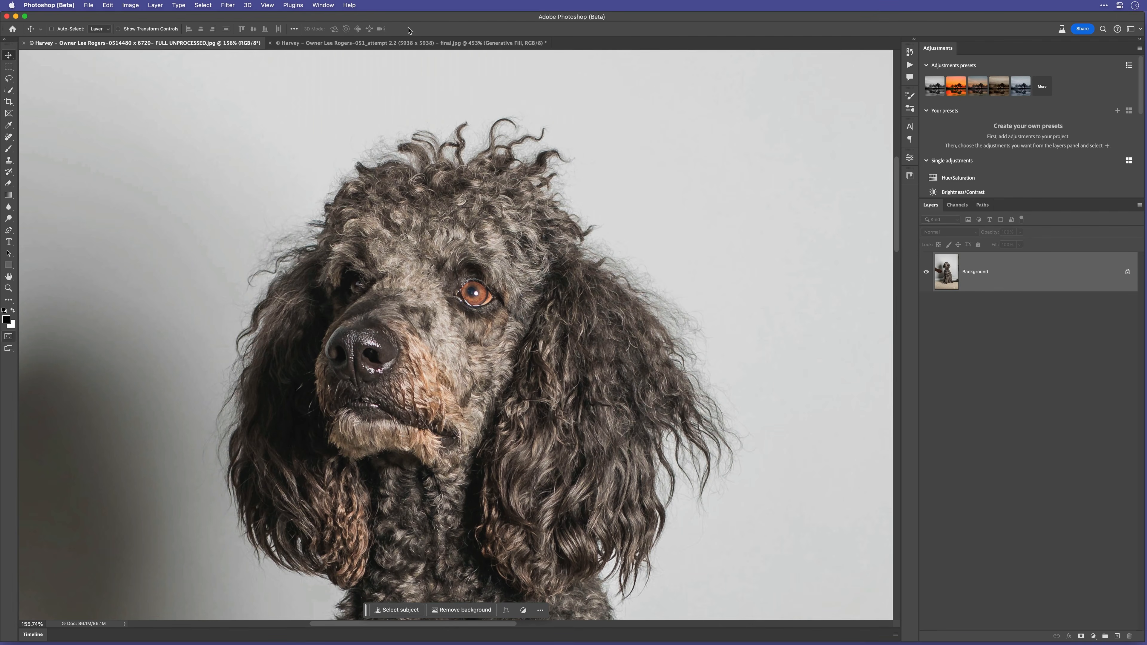
{"action": "left_click", "coordinate": [408, 43]}
{"action": "left_click", "coordinate": [826, 283]}
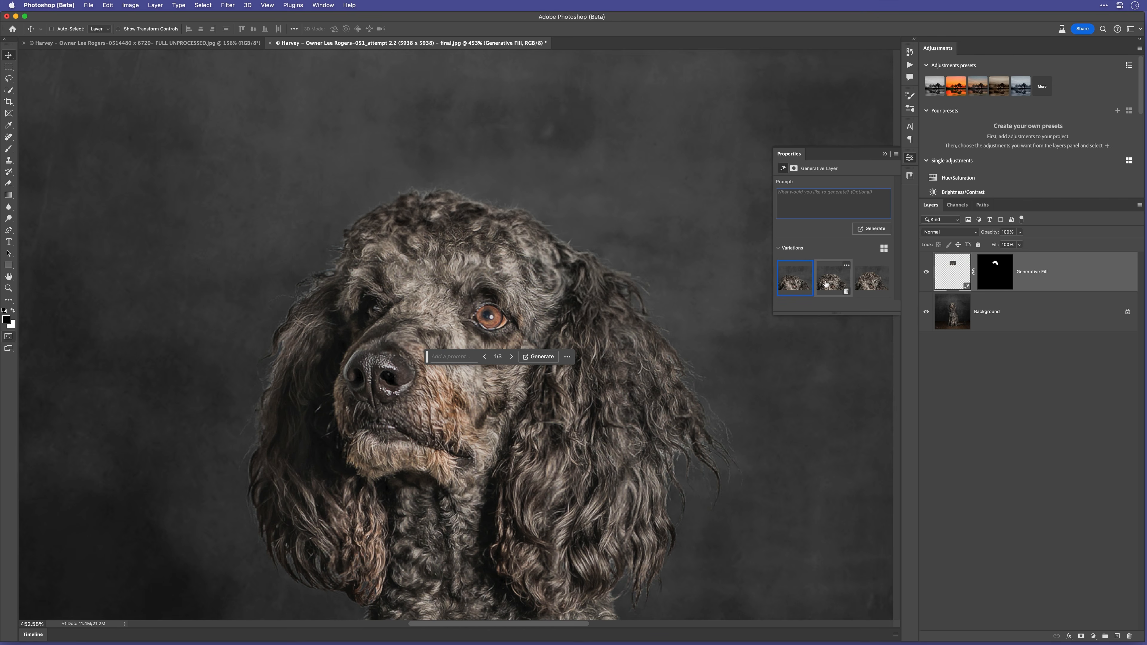
{"action": "left_click", "coordinate": [865, 280]}
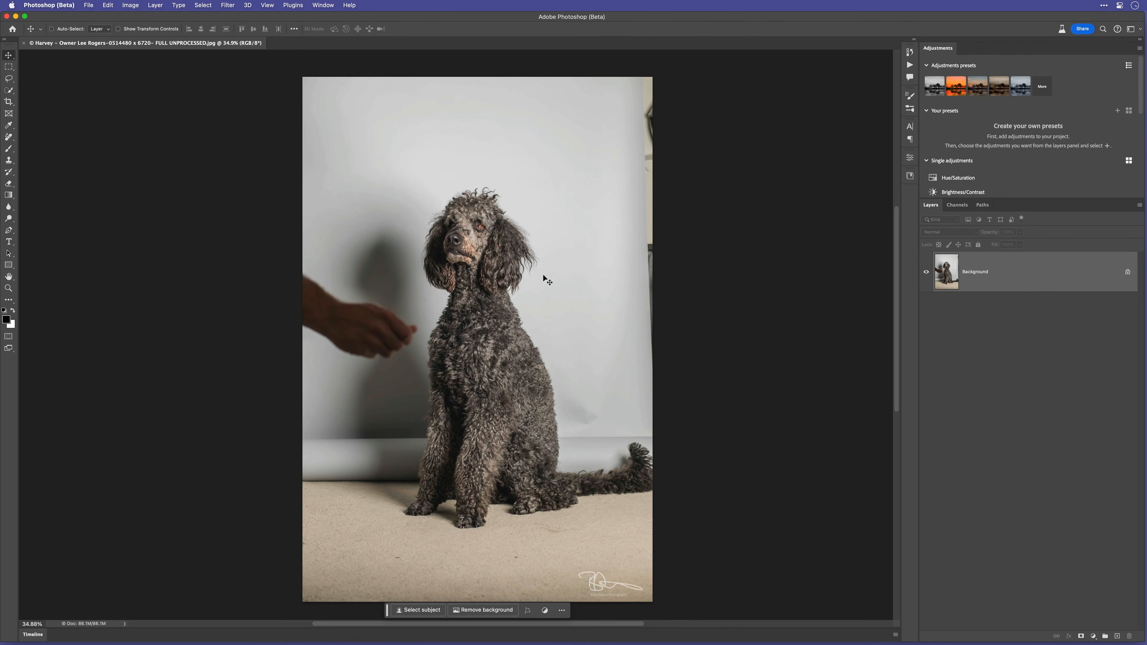
Select the dog's head and ears in the unprocessed photo with the Quick Selection tool
{"action": "left_click_drag", "start_coordinate": [461, 235], "coordinate": [494, 315]}
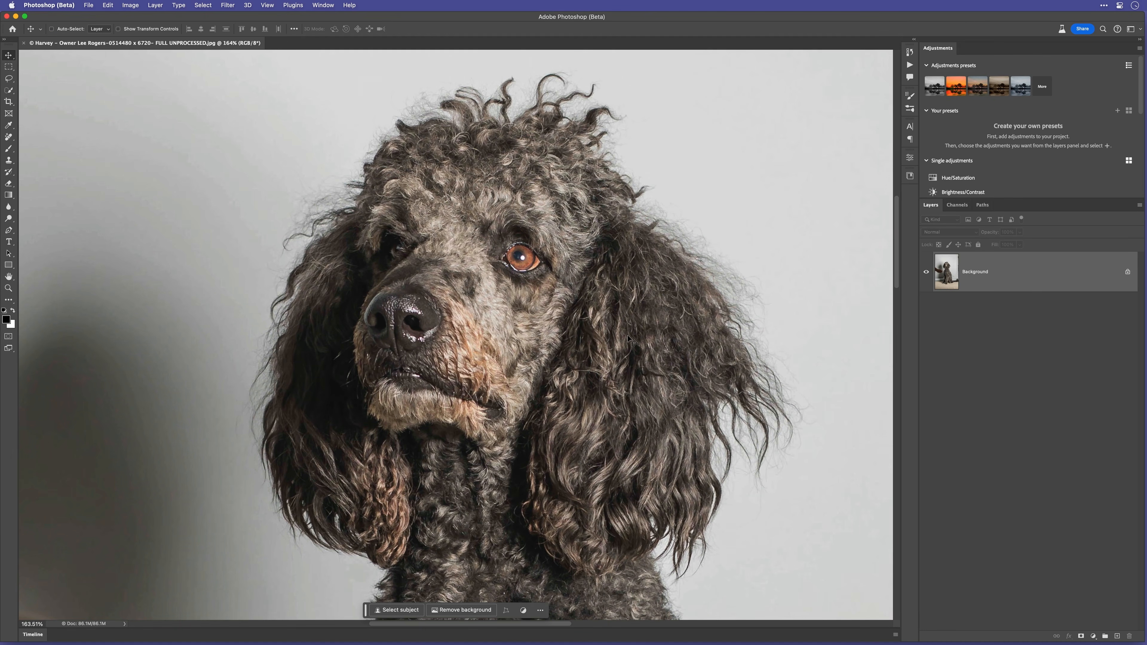
{"action": "key", "text": "w"}
{"action": "mouse_move", "coordinate": [514, 165]}
{"action": "left_mouse_down"}
{"action": "mouse_move", "coordinate": [594, 245]}
{"action": "mouse_move", "coordinate": [648, 279]}
{"action": "mouse_move", "coordinate": [678, 323]}
{"action": "mouse_move", "coordinate": [675, 403]}
{"action": "mouse_move", "coordinate": [628, 474]}
{"action": "mouse_move", "coordinate": [544, 516]}
{"action": "mouse_move", "coordinate": [389, 499]}
{"action": "mouse_move", "coordinate": [340, 475]}
{"action": "mouse_move", "coordinate": [319, 445]}
{"action": "mouse_move", "coordinate": [315, 367]}
{"action": "mouse_move", "coordinate": [353, 379]}
{"action": "left_mouse_up"}
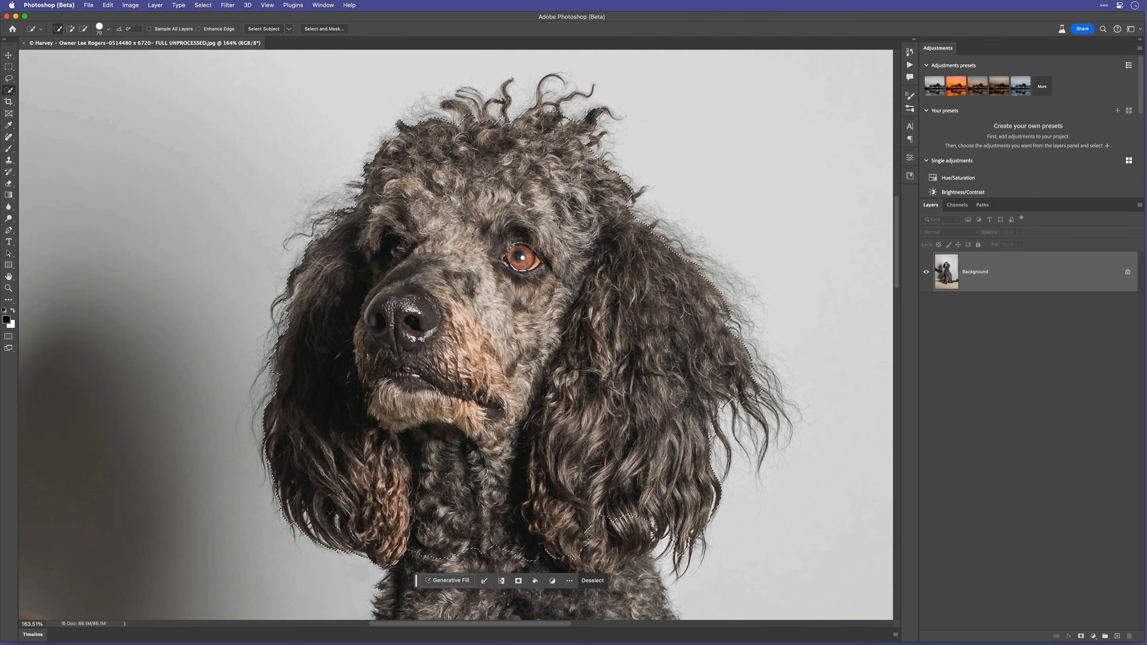
Clean up the Quick Selection outline around the dog's head curls and the lower edges of both ears
{"action": "left_click_drag", "start_coordinate": [572, 112], "coordinate": [591, 133]}
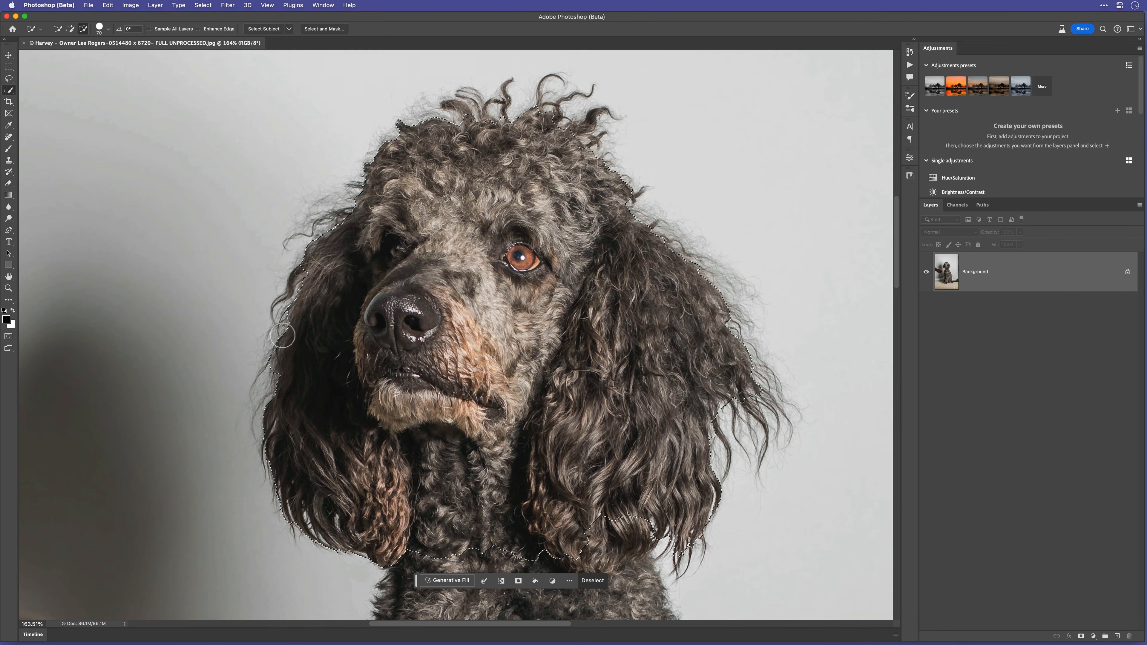
{"action": "left_click_drag", "start_coordinate": [312, 538], "coordinate": [357, 554]}
{"action": "left_click_drag", "start_coordinate": [671, 552], "coordinate": [684, 550]}
{"action": "mouse_move", "coordinate": [724, 445]}
{"action": "left_mouse_down"}
{"action": "mouse_move", "coordinate": [723, 420]}
{"action": "mouse_move", "coordinate": [744, 401]}
{"action": "left_mouse_up"}
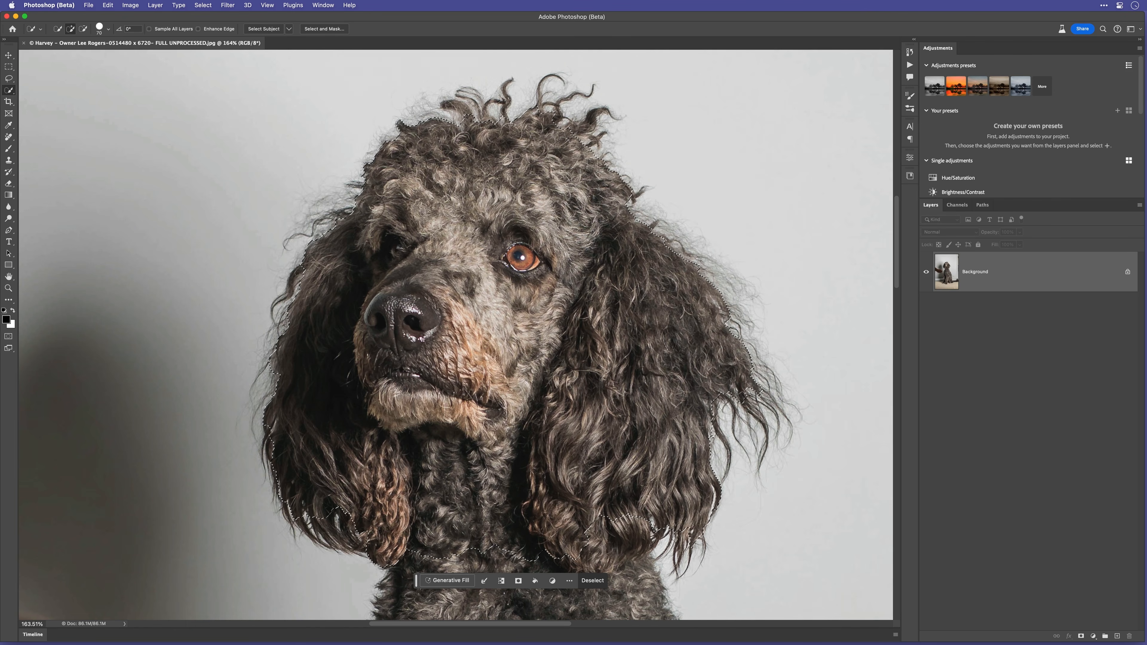
Apply Refine Hair to the dog selection in Select and Mask and set a 3 px edge radius with Smart Radius on
{"action": "left_click", "coordinate": [323, 29]}
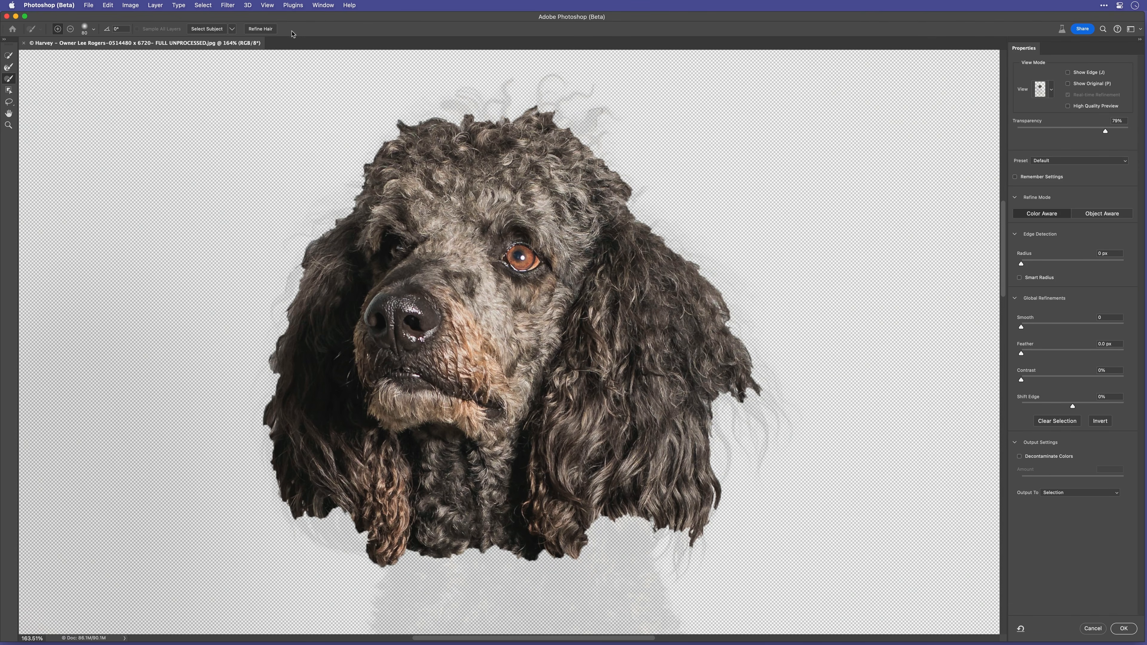
{"action": "left_click", "coordinate": [260, 29]}
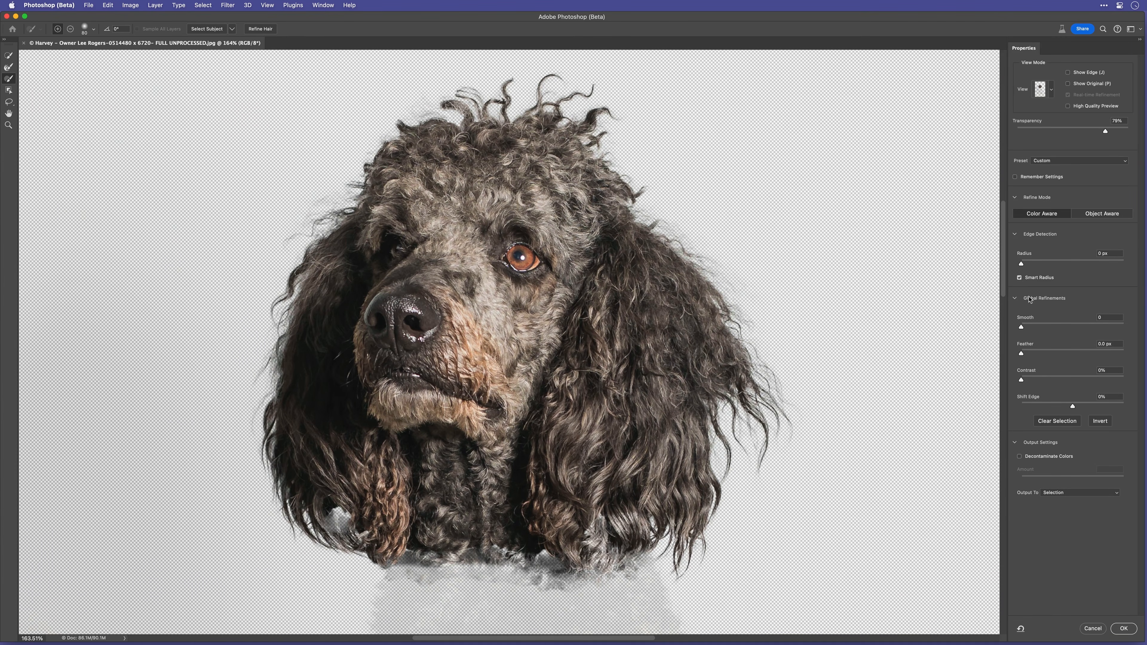
{"action": "left_click_drag", "start_coordinate": [1025, 266], "coordinate": [1030, 265]}
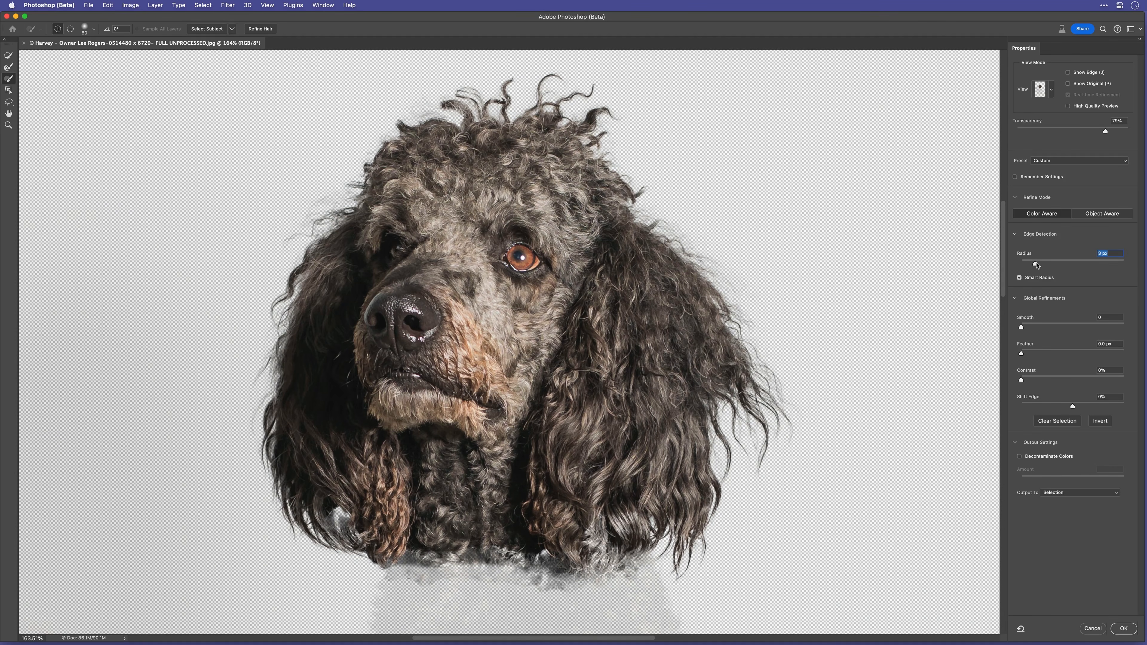
{"action": "left_click_drag", "start_coordinate": [1035, 266], "coordinate": [1039, 266]}
{"action": "left_click_drag", "start_coordinate": [1040, 266], "coordinate": [1041, 267]}
Set the Onion Skin transparency to 50% and brush with Refine Edge along the outer fur of both ears
{"action": "left_click_drag", "start_coordinate": [1106, 134], "coordinate": [1072, 134]}
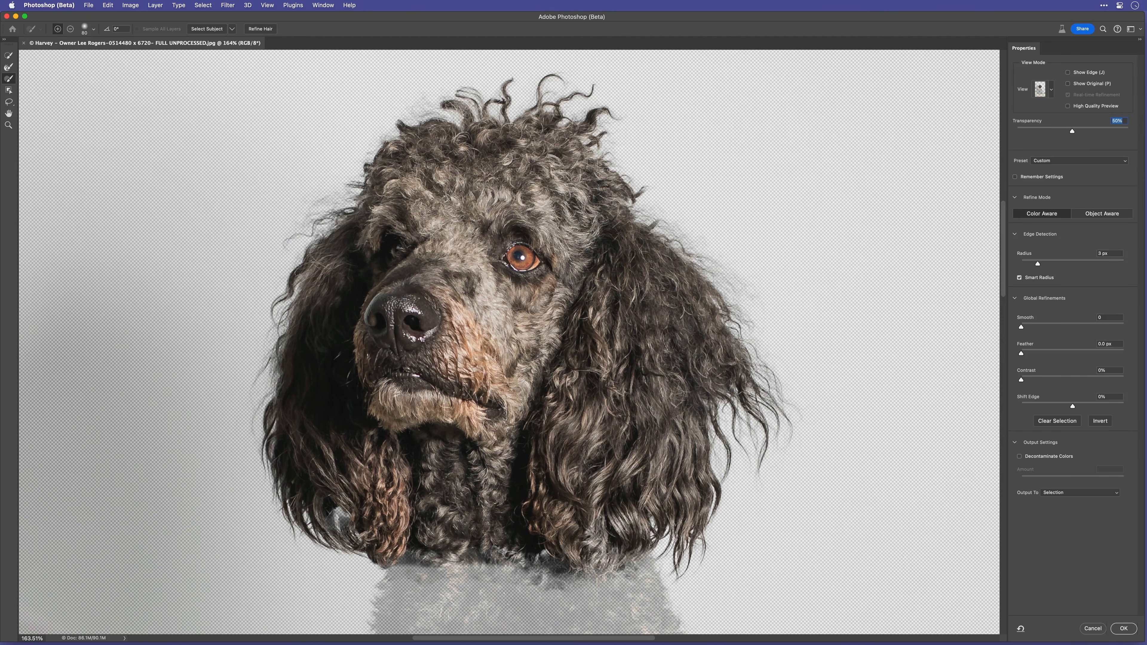
{"action": "left_click", "coordinate": [8, 68]}
{"action": "key", "text": "bracketright"}
{"action": "key", "text": "bracketright"}
{"action": "key", "text": "bracketright"}
{"action": "key", "text": "bracketright"}
{"action": "mouse_move", "coordinate": [664, 225]}
{"action": "left_mouse_down"}
{"action": "mouse_move", "coordinate": [740, 286]}
{"action": "mouse_move", "coordinate": [791, 401]}
{"action": "left_mouse_up"}
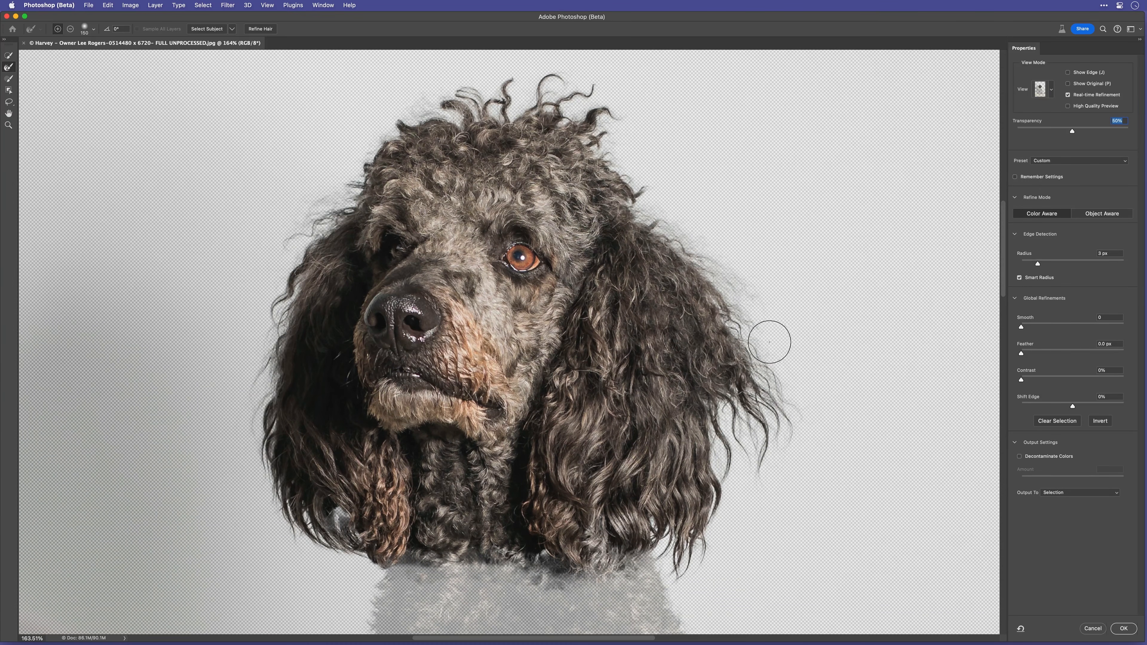
{"action": "key", "text": "bracketleft"}
{"action": "key", "text": "bracketleft"}
{"action": "key", "text": "bracketleft"}
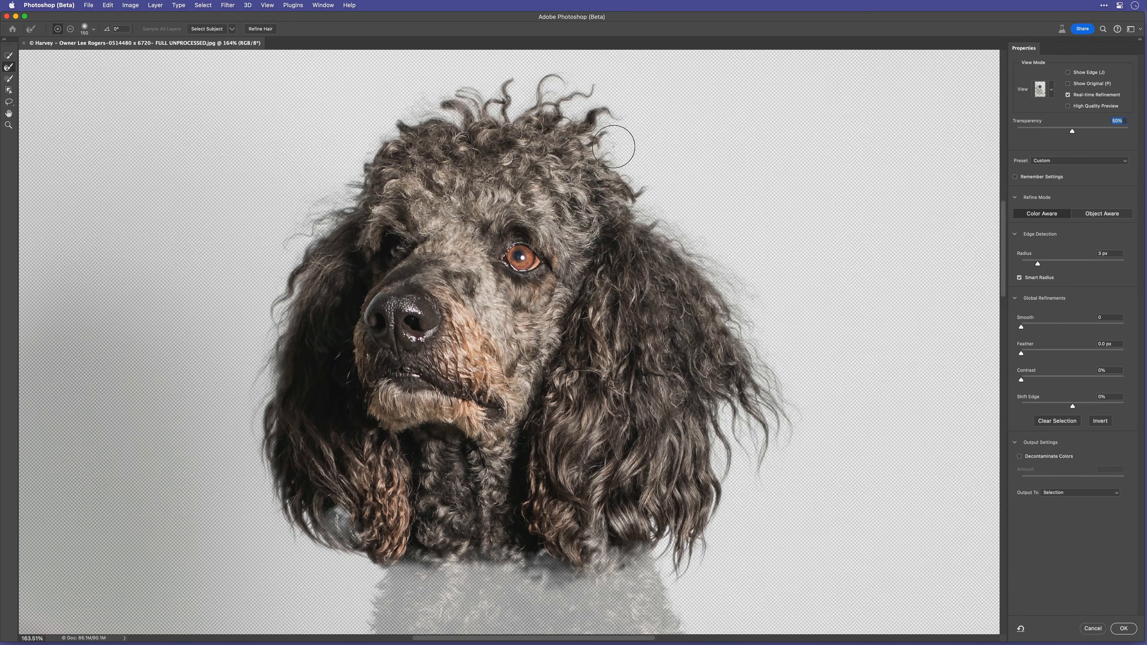
{"action": "mouse_move", "coordinate": [328, 199]}
{"action": "left_mouse_down"}
{"action": "mouse_move", "coordinate": [269, 294]}
{"action": "mouse_move", "coordinate": [252, 407]}
{"action": "mouse_move", "coordinate": [290, 530]}
{"action": "left_mouse_up"}
Preview the refined selection in Black & White and output it as a layer mask
{"action": "left_click", "coordinate": [1050, 94]}
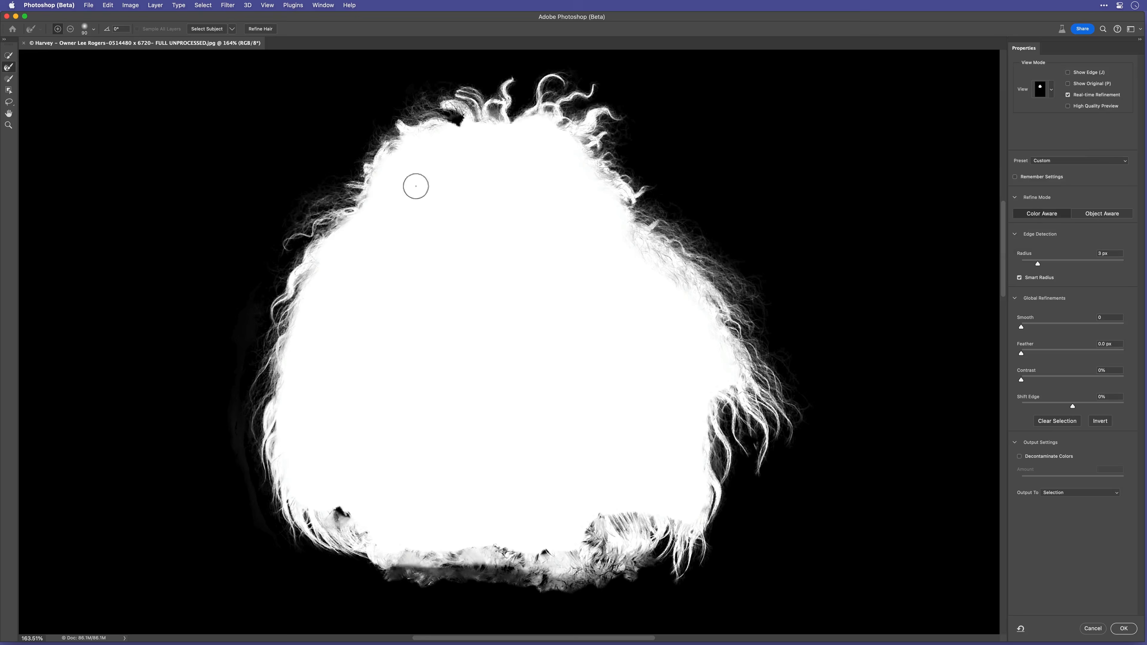
{"action": "left_click", "coordinate": [1075, 492]}
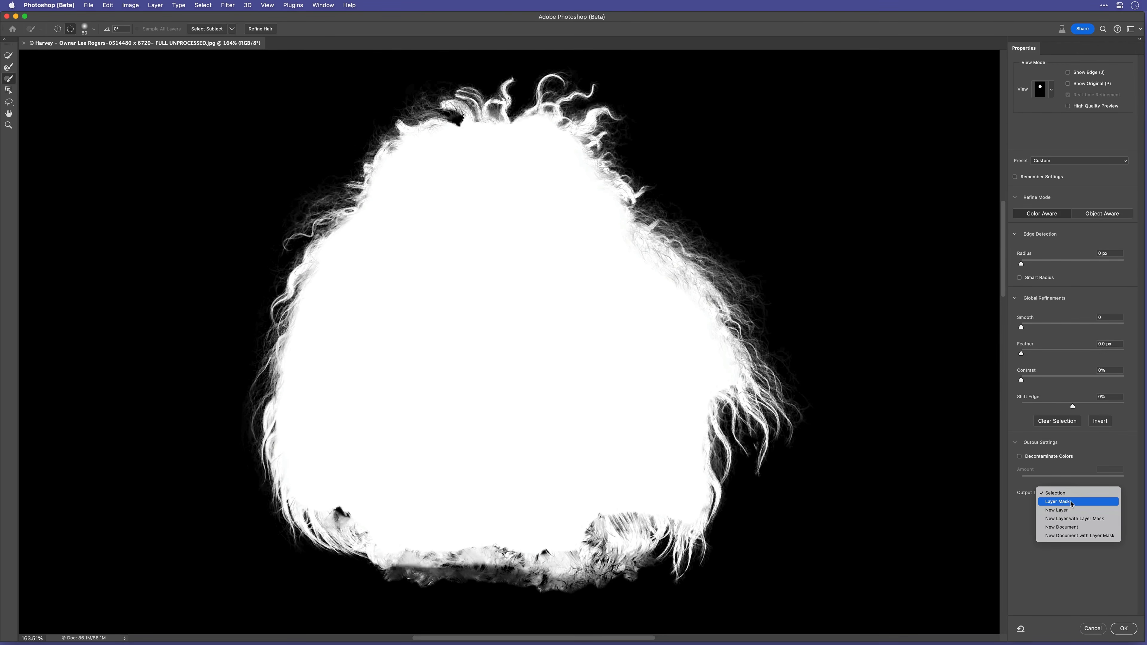
{"action": "left_click", "coordinate": [1071, 502]}
{"action": "left_click", "coordinate": [1123, 628]}
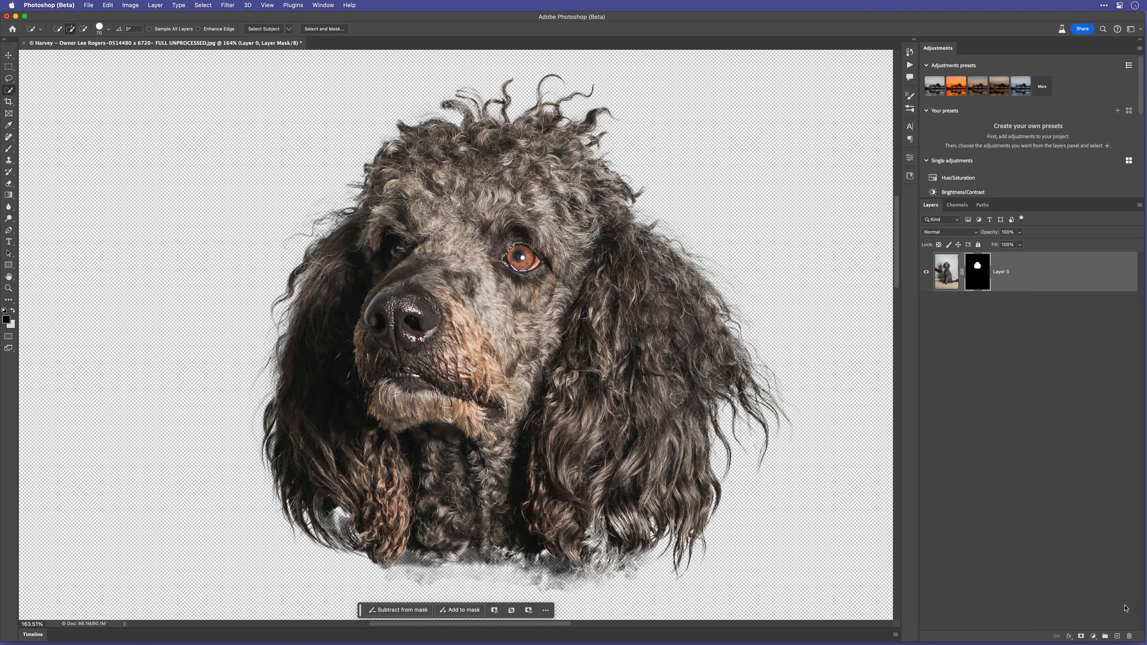
Add a new layer beneath the masked dog, fill it with 50% Gray and inspect the fringe along the fur edge
{"action": "left_click", "coordinate": [1118, 636], "text": "super"}
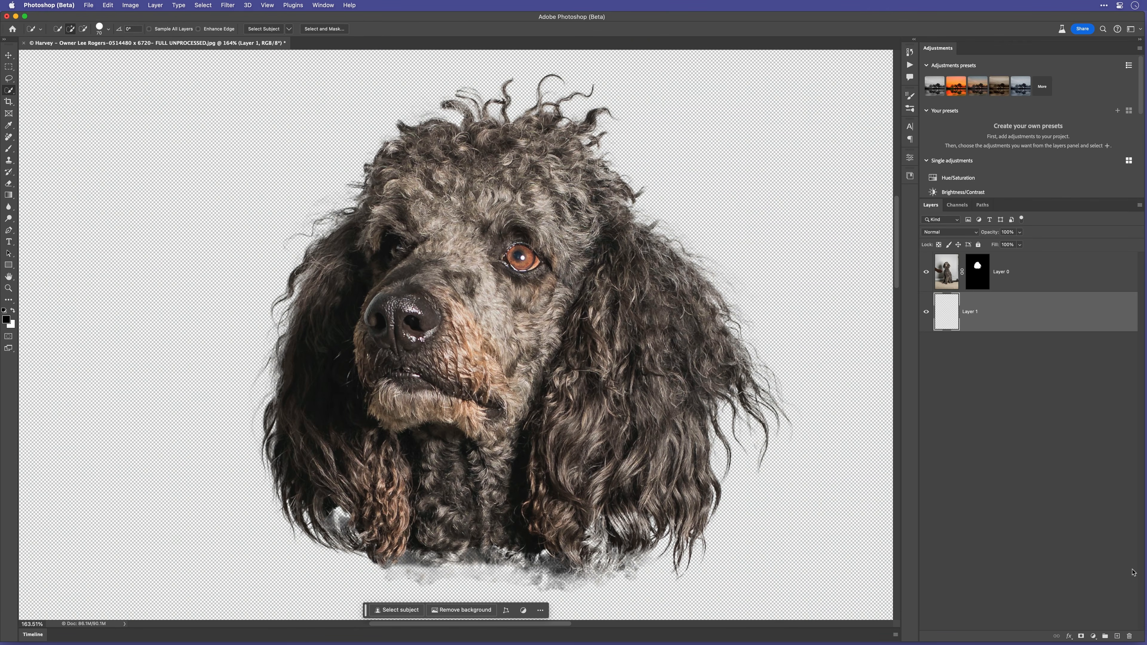
{"action": "key", "text": "shift+BackSpace"}
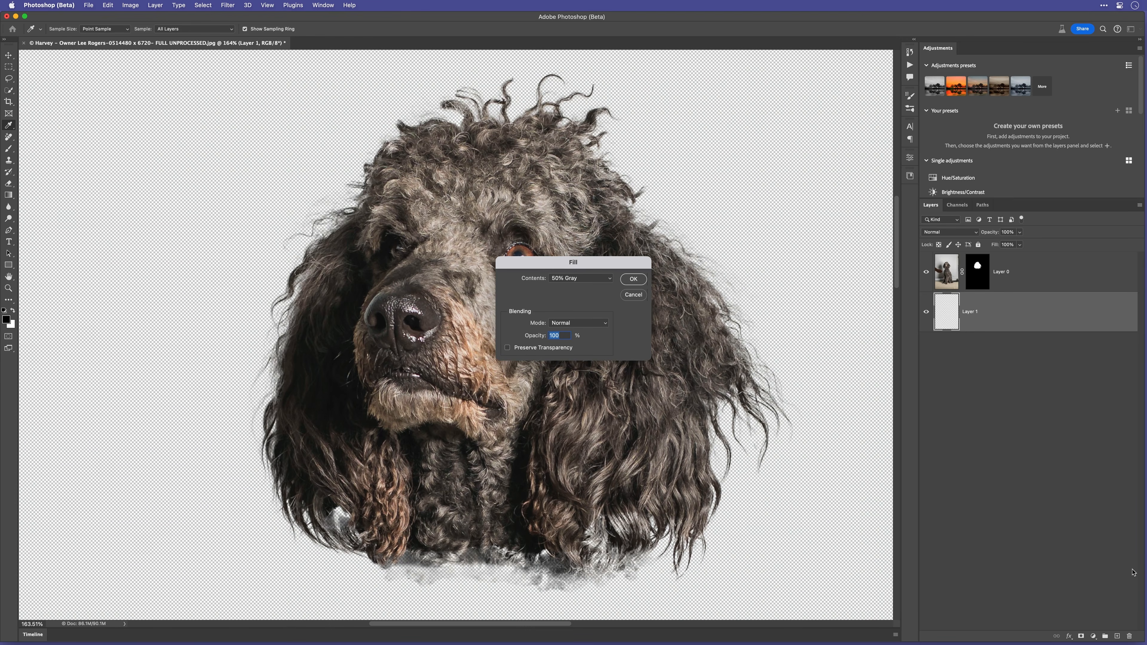
{"action": "key", "text": "Return"}
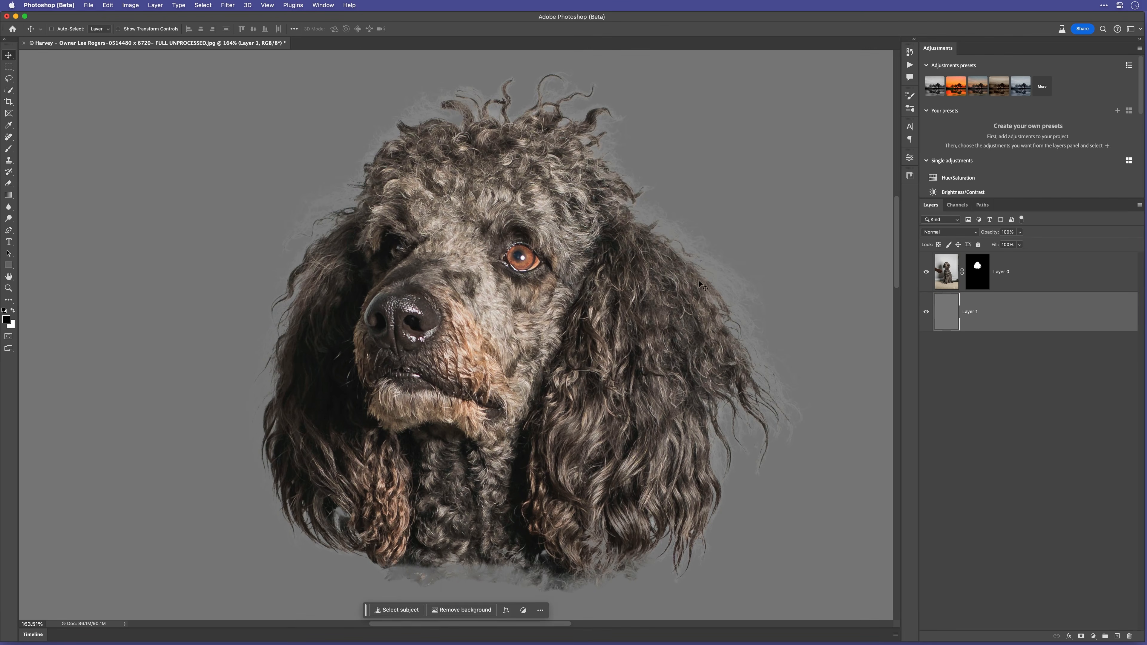
{"action": "left_click_drag", "start_coordinate": [647, 229], "coordinate": [614, 262]}
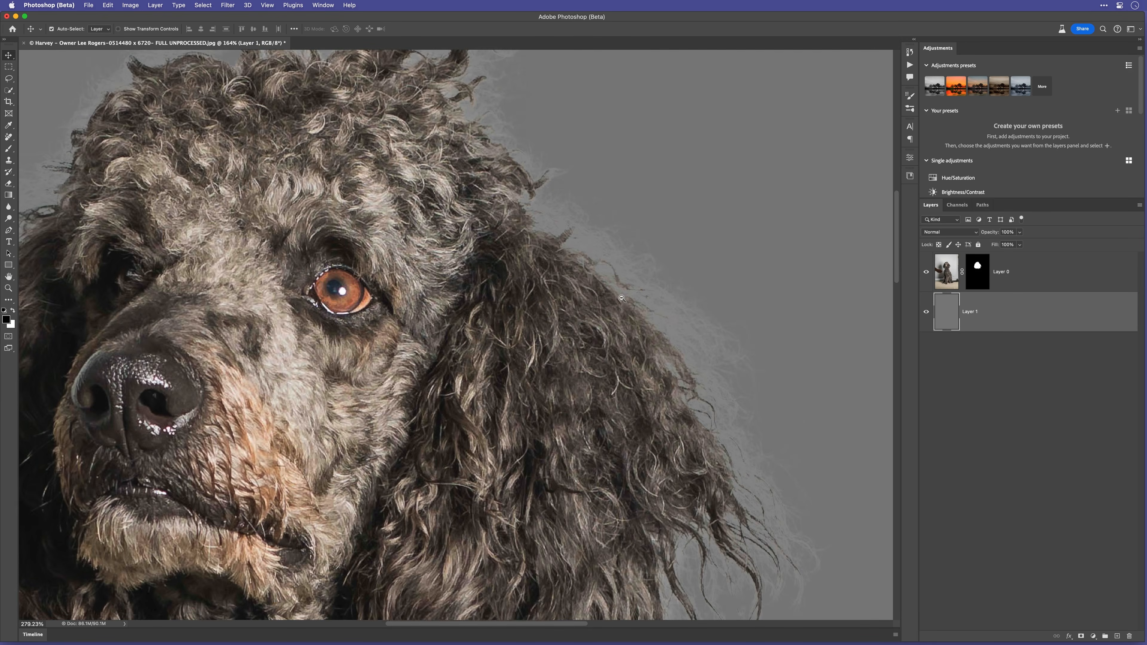
{"action": "left_click_drag", "start_coordinate": [518, 214], "coordinate": [557, 274]}
{"action": "left_click_drag", "start_coordinate": [546, 325], "coordinate": [529, 275]}
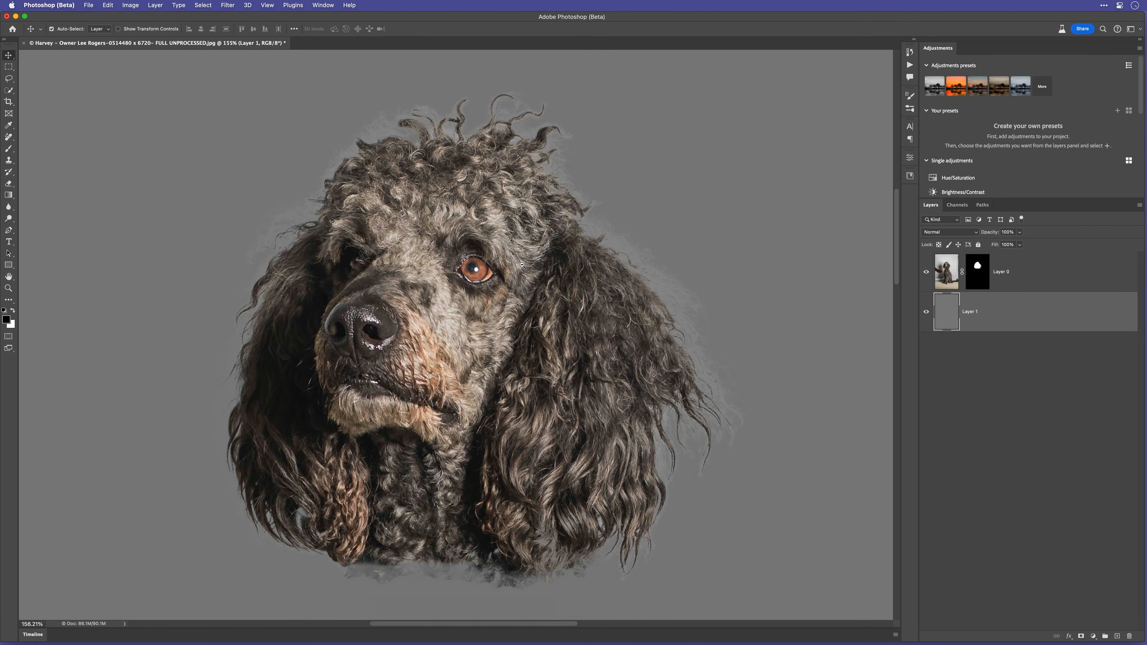
Try an Inner Glow in Multiply mode on the dog layer with the dark fur colour #332b28 sampled from the head
{"action": "left_click", "coordinate": [942, 278]}
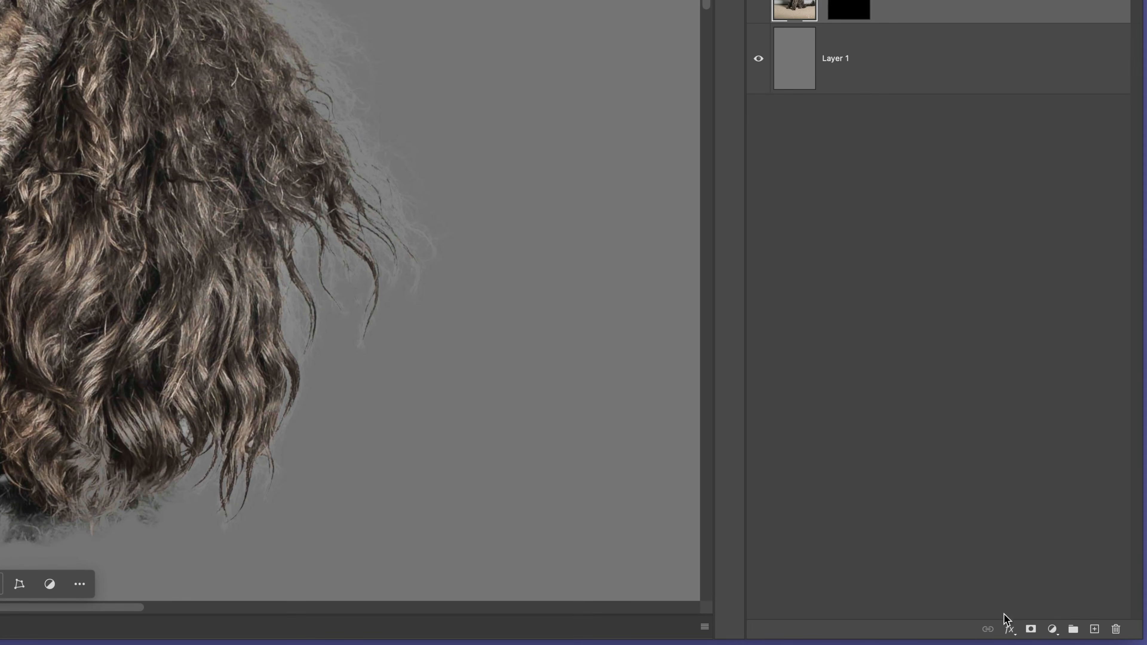
{"action": "left_click", "coordinate": [1009, 630]}
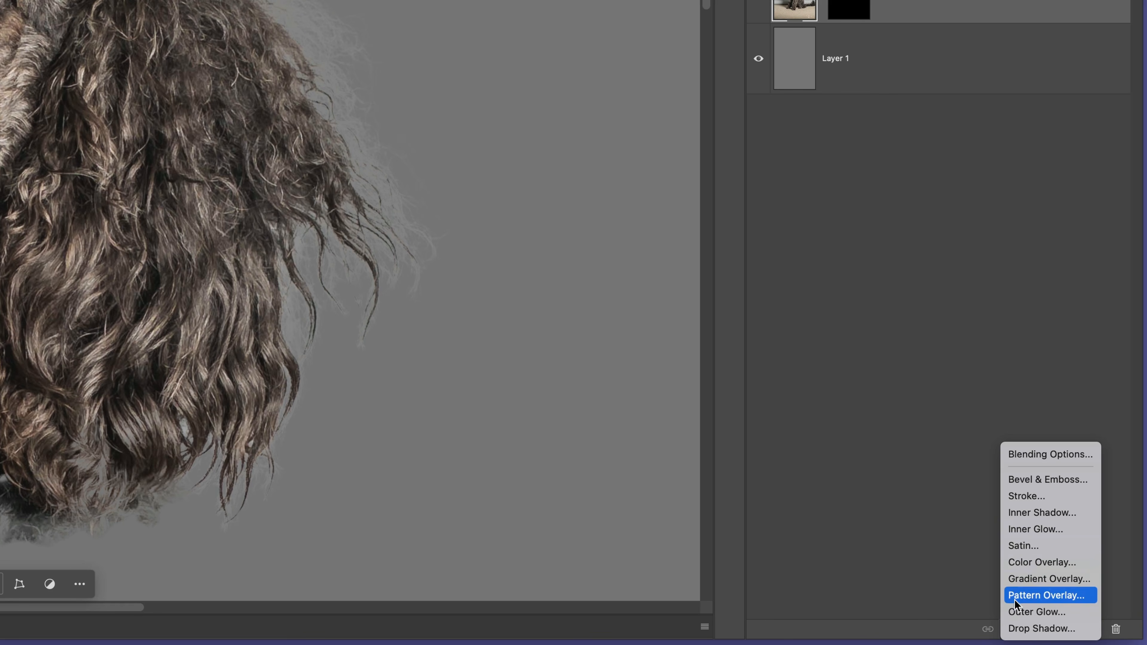
{"action": "left_click", "coordinate": [1027, 528]}
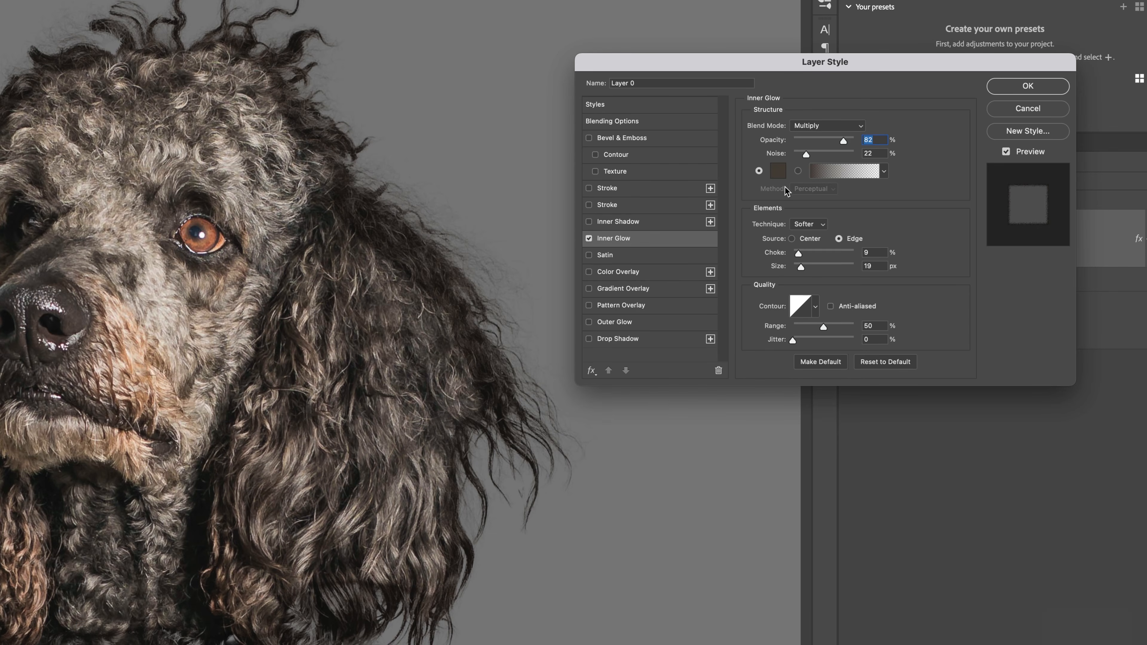
{"action": "left_click", "coordinate": [778, 174]}
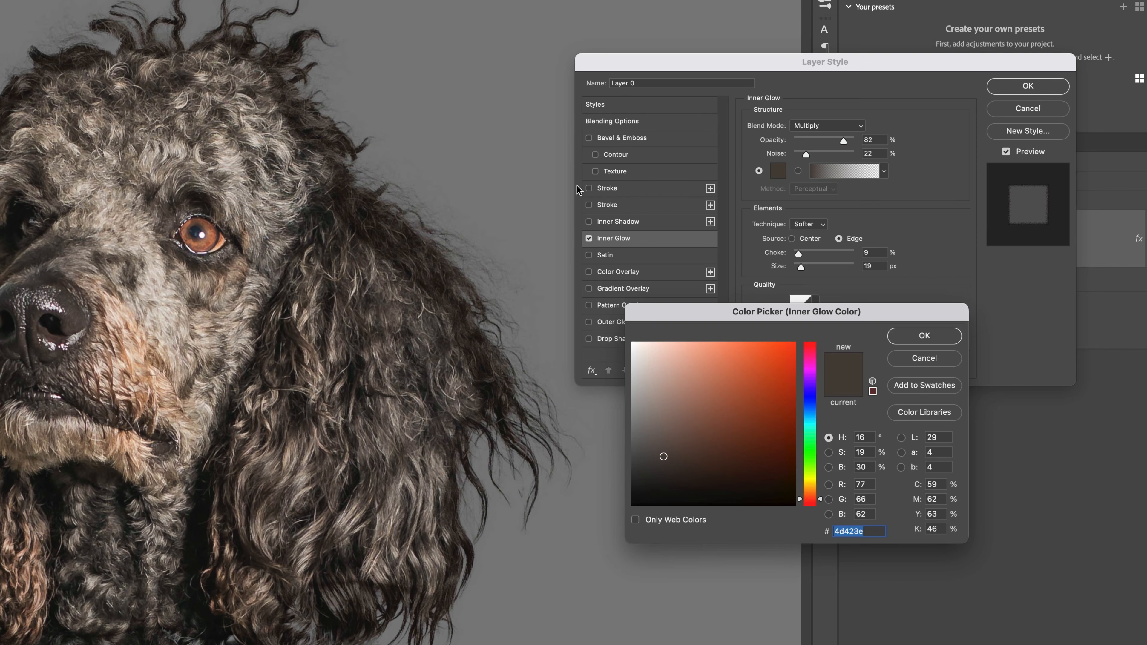
{"action": "left_click", "coordinate": [180, 81]}
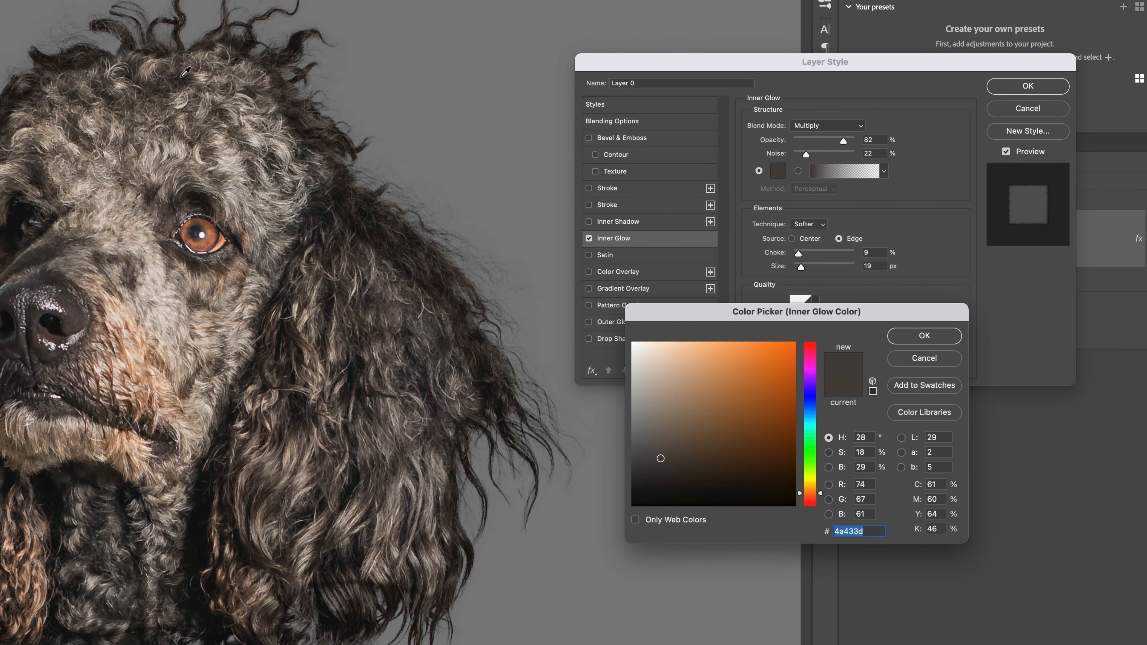
{"action": "left_click", "coordinate": [182, 75]}
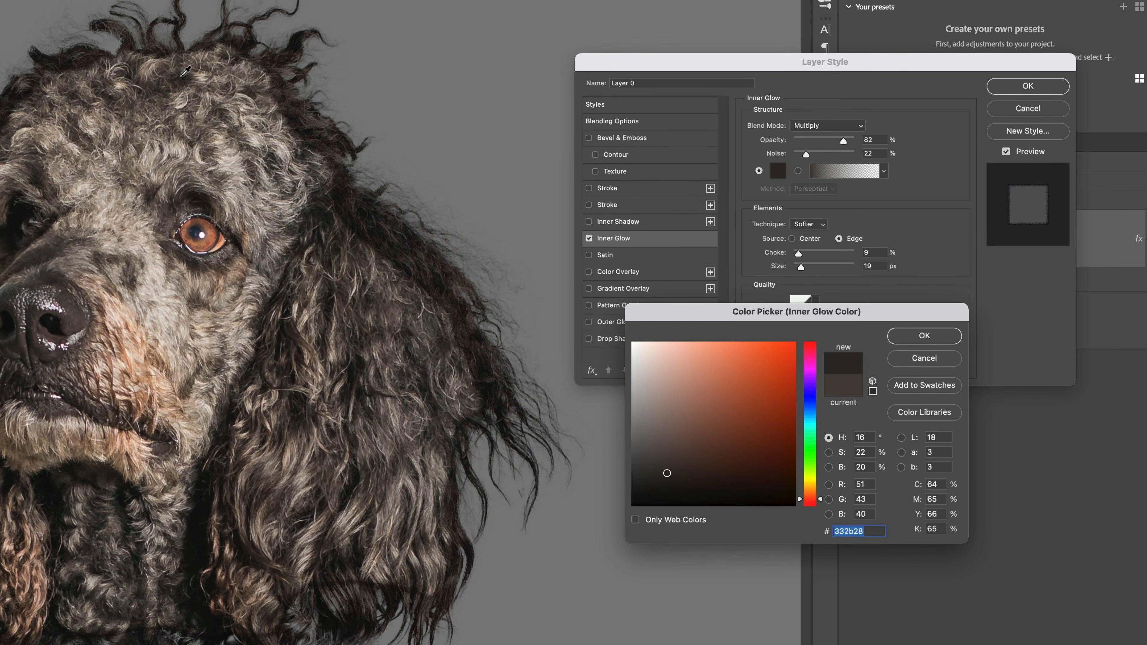
{"action": "left_click", "coordinate": [921, 336]}
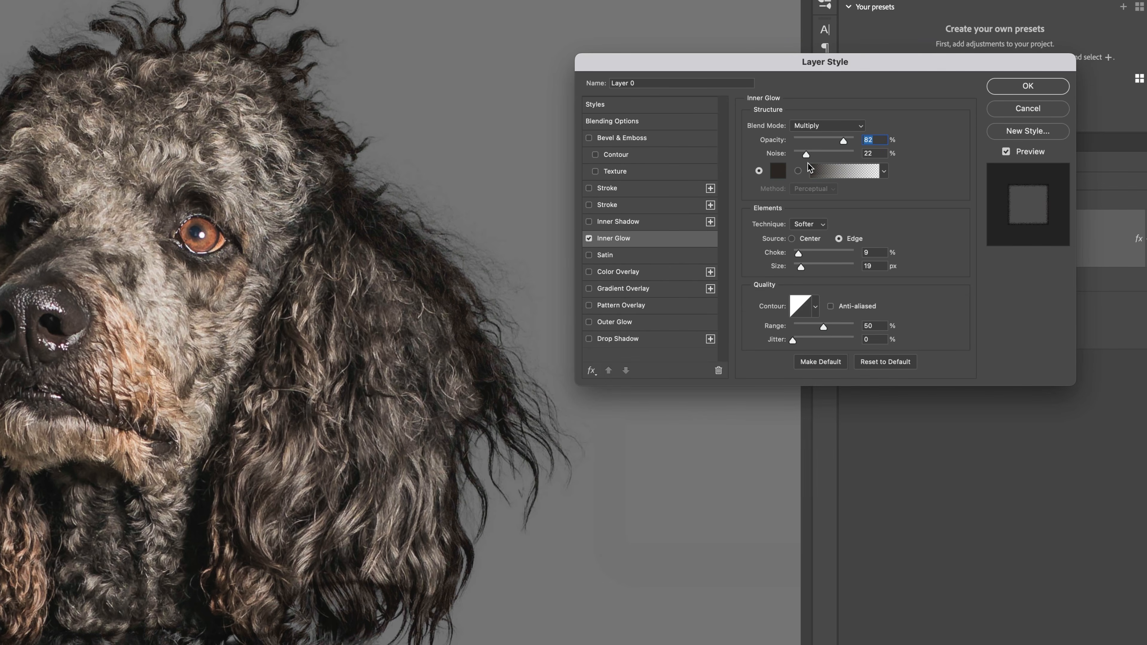
Try an Inner Glow size of 5 px with a reduced choke, then discard the layer style
{"action": "left_click_drag", "start_coordinate": [801, 270], "coordinate": [797, 268]}
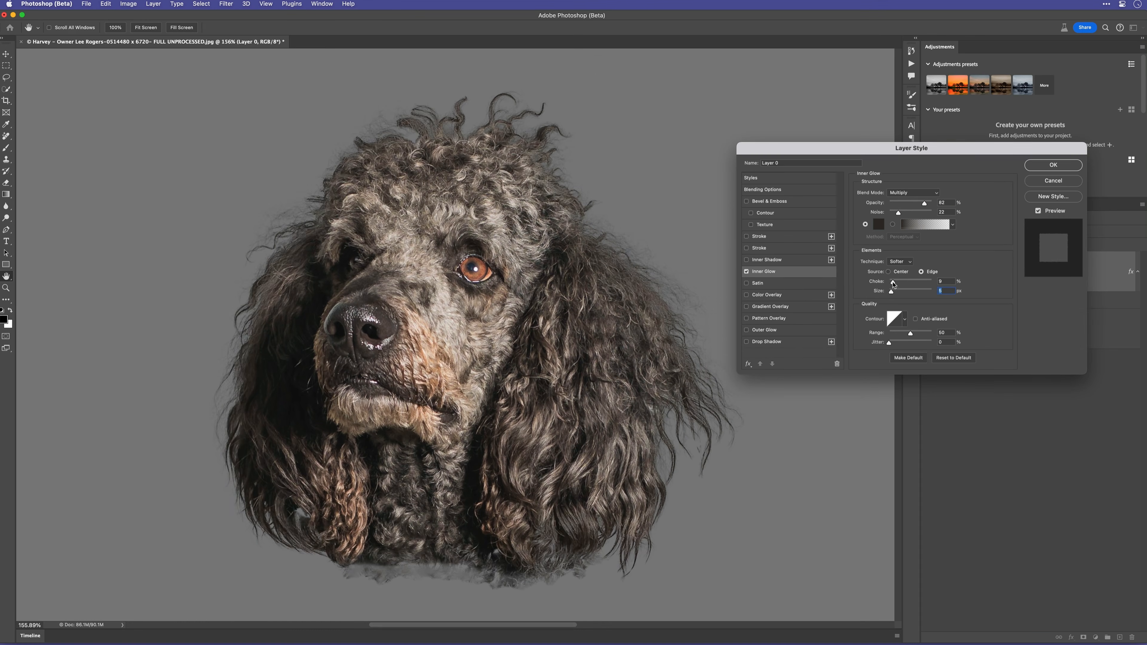
{"action": "left_click_drag", "start_coordinate": [893, 284], "coordinate": [892, 281]}
{"action": "left_click", "coordinate": [1046, 181]}
Add a new layer above the masked dog layer and clip it to that layer for brush work
{"action": "key", "text": "b"}
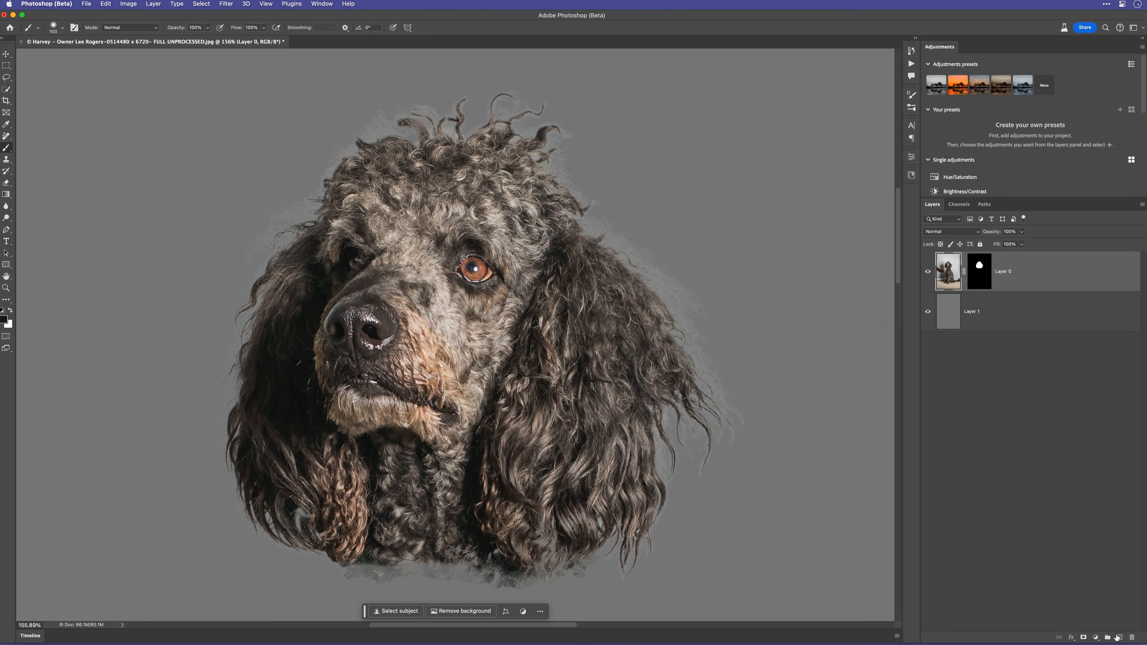
{"action": "left_click", "coordinate": [1120, 638]}
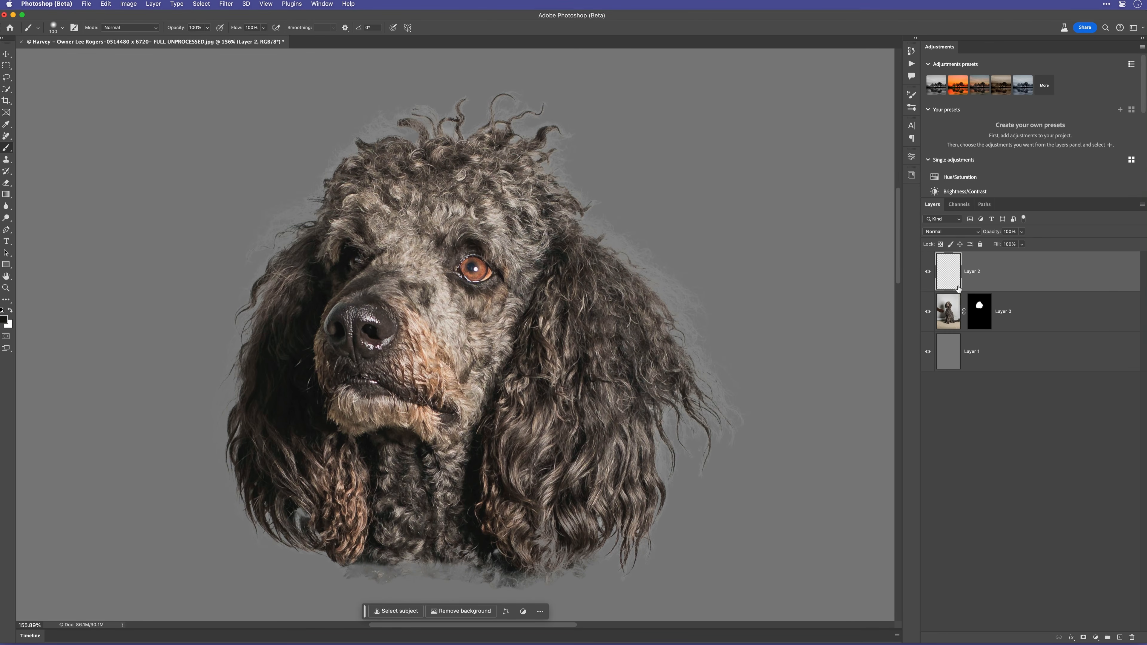
{"action": "left_click", "coordinate": [967, 290], "text": "alt"}
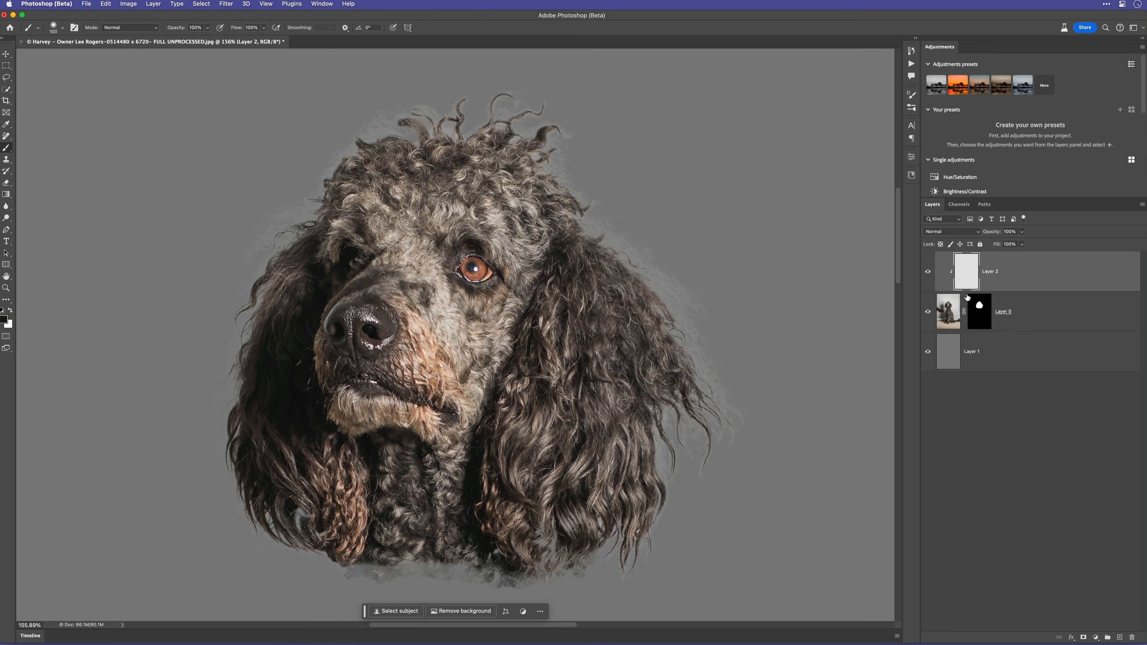
Sample the dark ear fur colour and paint with a smaller brush over the pale fringe along the ear's upper outer edge
{"action": "scroll", "coordinate": [632, 253], "scroll_direction": "up", "scroll_amount": 5}
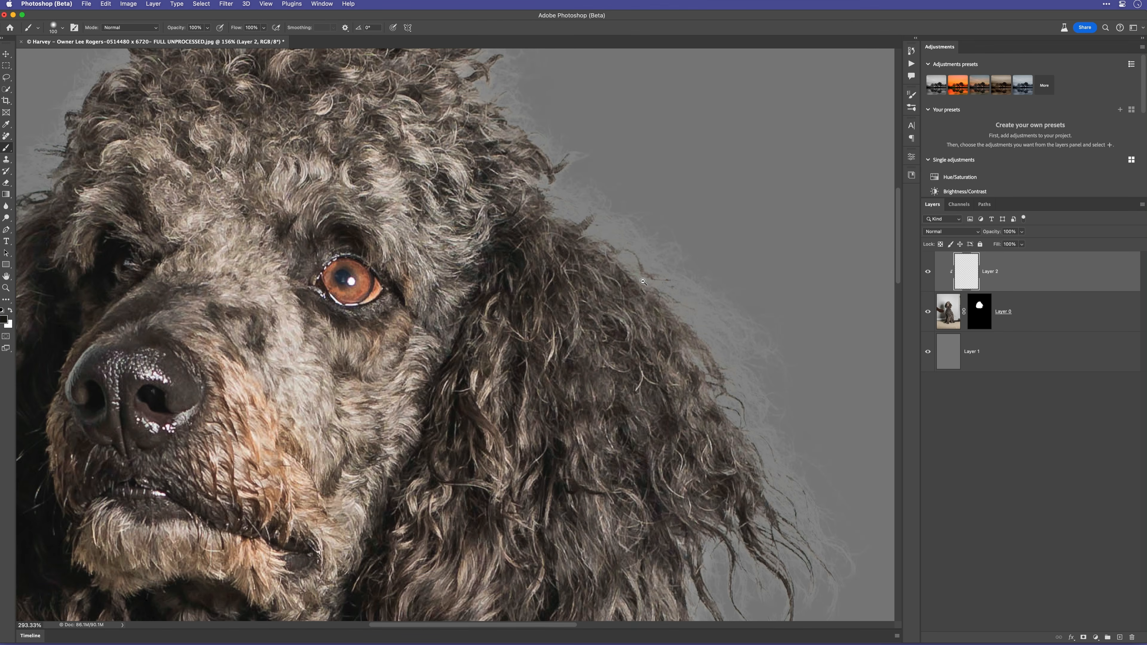
{"action": "left_click", "coordinate": [567, 249], "text": "alt"}
{"action": "key", "text": "bracketleft"}
{"action": "key", "text": "bracketleft"}
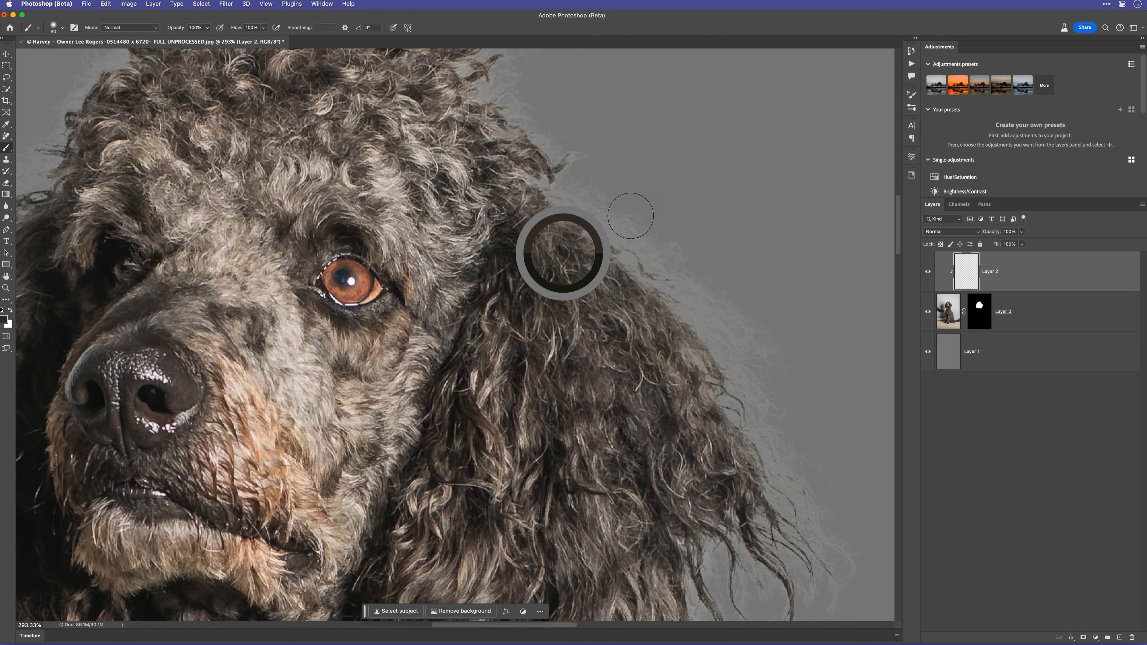
{"action": "key", "text": "bracketleft"}
{"action": "key", "text": "bracketleft"}
{"action": "mouse_move", "coordinate": [605, 199]}
{"action": "left_mouse_down"}
{"action": "mouse_move", "coordinate": [672, 251]}
{"action": "mouse_move", "coordinate": [640, 249]}
{"action": "mouse_move", "coordinate": [654, 262]}
{"action": "mouse_move", "coordinate": [602, 228]}
{"action": "mouse_move", "coordinate": [701, 291]}
{"action": "mouse_move", "coordinate": [669, 262]}
{"action": "mouse_move", "coordinate": [709, 299]}
{"action": "mouse_move", "coordinate": [647, 264]}
{"action": "mouse_move", "coordinate": [727, 345]}
{"action": "mouse_move", "coordinate": [691, 306]}
{"action": "mouse_move", "coordinate": [727, 340]}
{"action": "mouse_move", "coordinate": [733, 326]}
{"action": "mouse_move", "coordinate": [767, 342]}
{"action": "mouse_move", "coordinate": [770, 331]}
{"action": "mouse_move", "coordinate": [788, 375]}
{"action": "mouse_move", "coordinate": [660, 229]}
{"action": "left_mouse_up"}
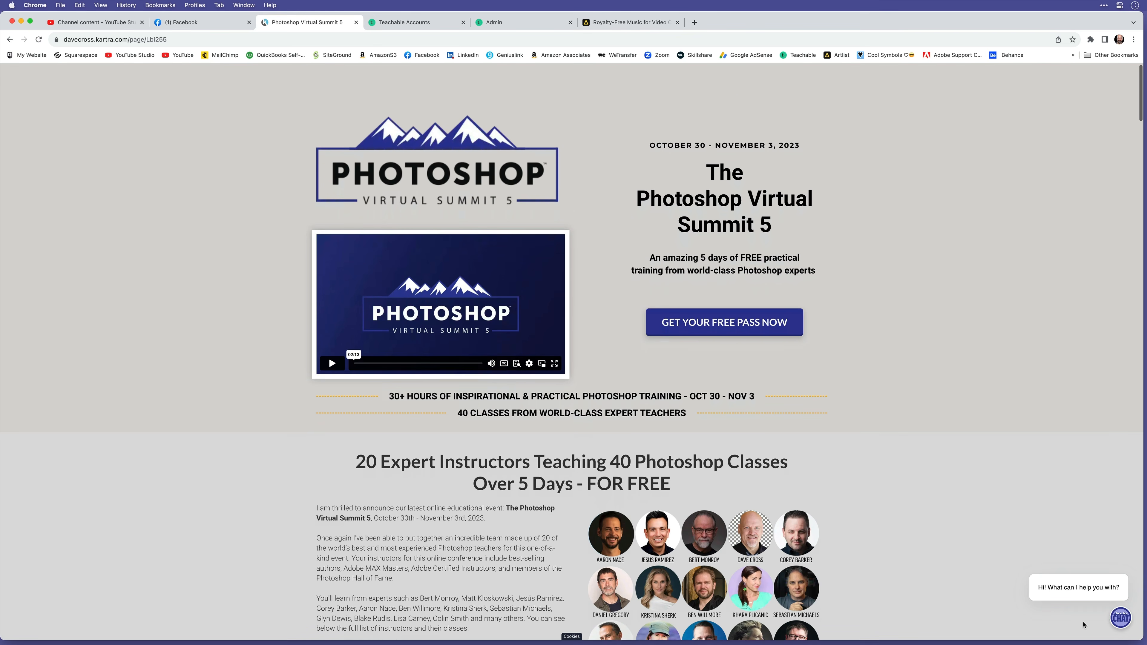
{"action": "scroll", "coordinate": [1083, 625], "scroll_direction": "down", "scroll_amount": 3}
{"action": "scroll", "coordinate": [1084, 624], "scroll_direction": "down", "scroll_amount": 3}
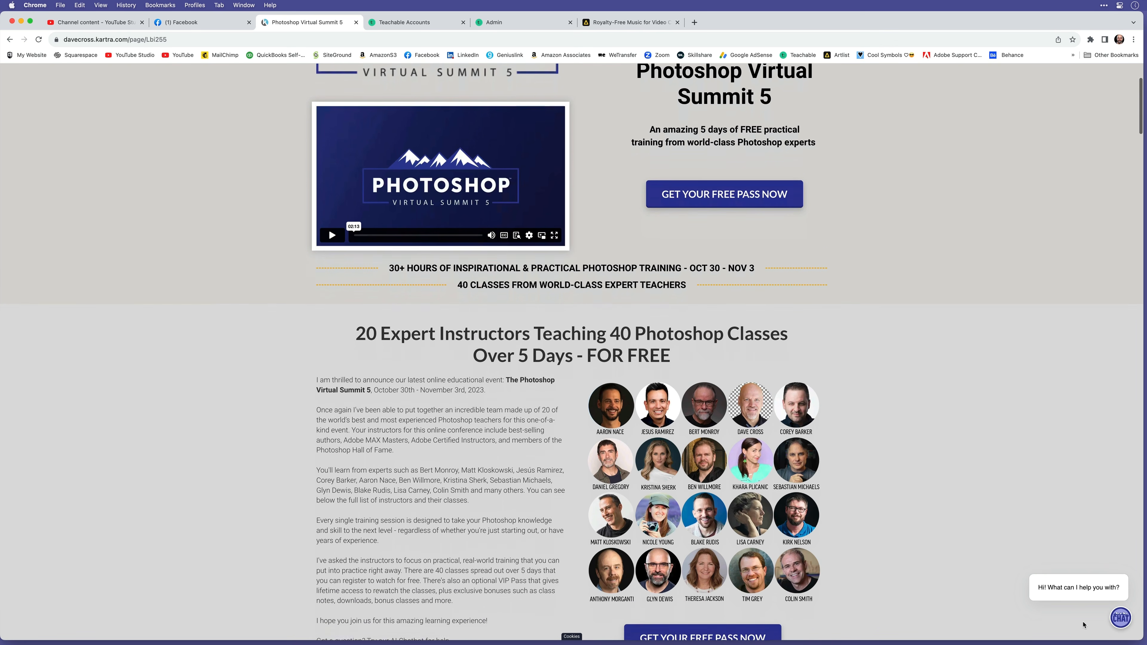
{"action": "scroll", "coordinate": [1082, 625], "scroll_direction": "down", "scroll_amount": 2}
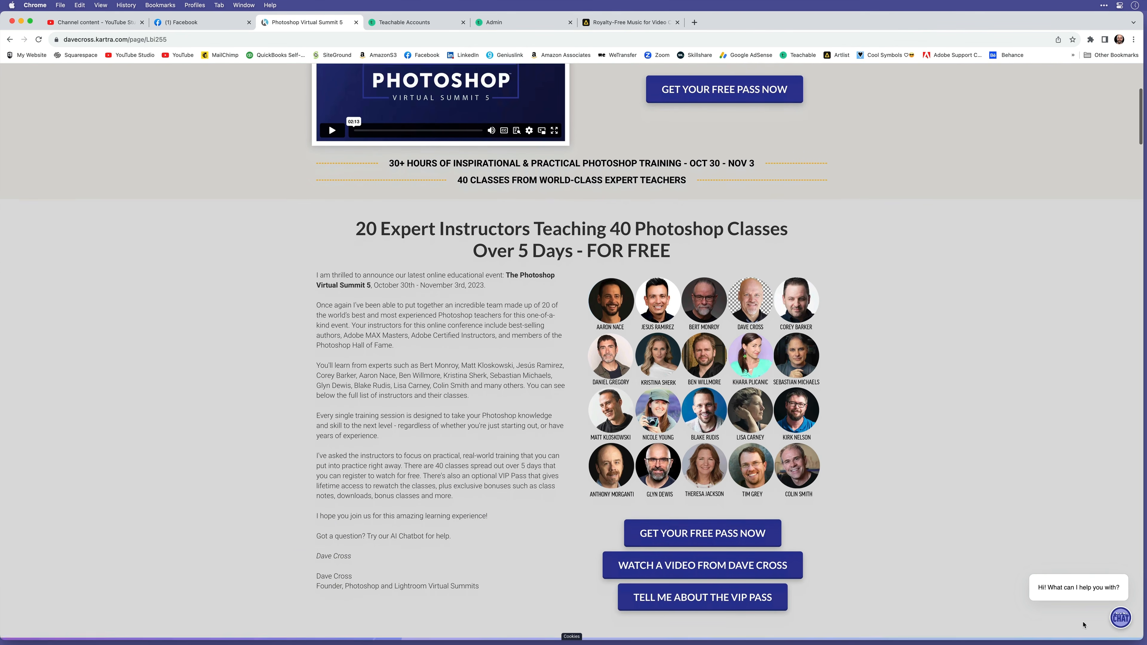